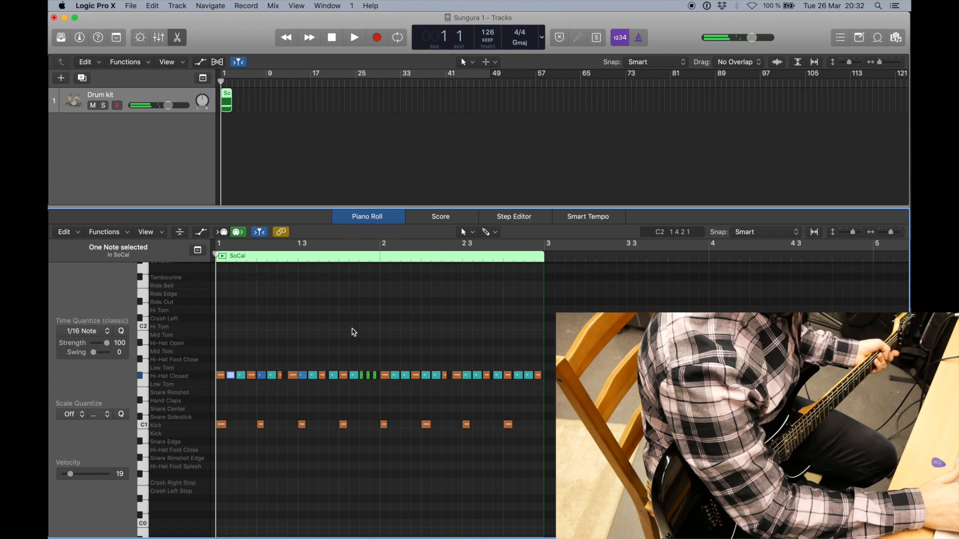
# - Hide the editor and loop the SoCal drum region out to about bar 112
pyautogui.click(278, 169)
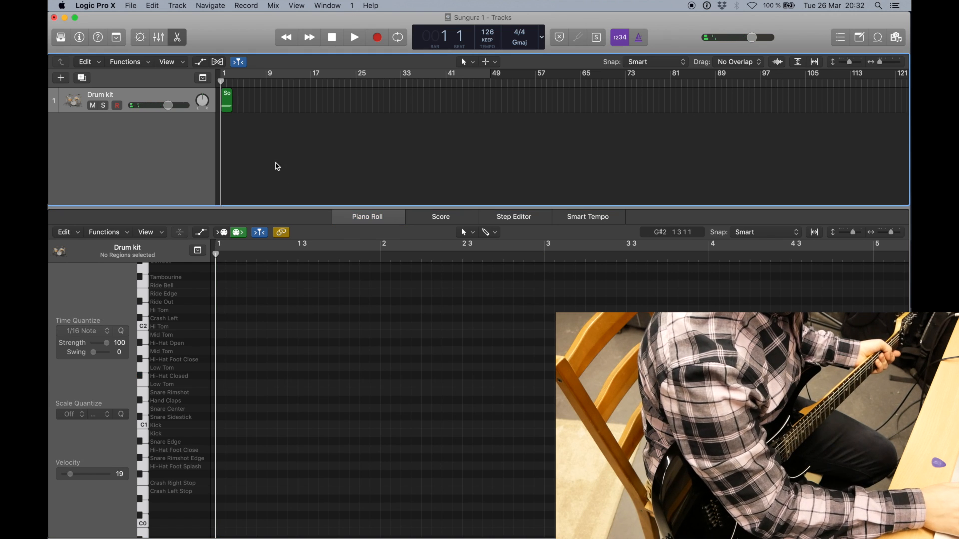
pyautogui.click(177, 38)
pyautogui.moveTo(231, 95); pyautogui.dragTo(849, 133)
pyautogui.click(723, 174)
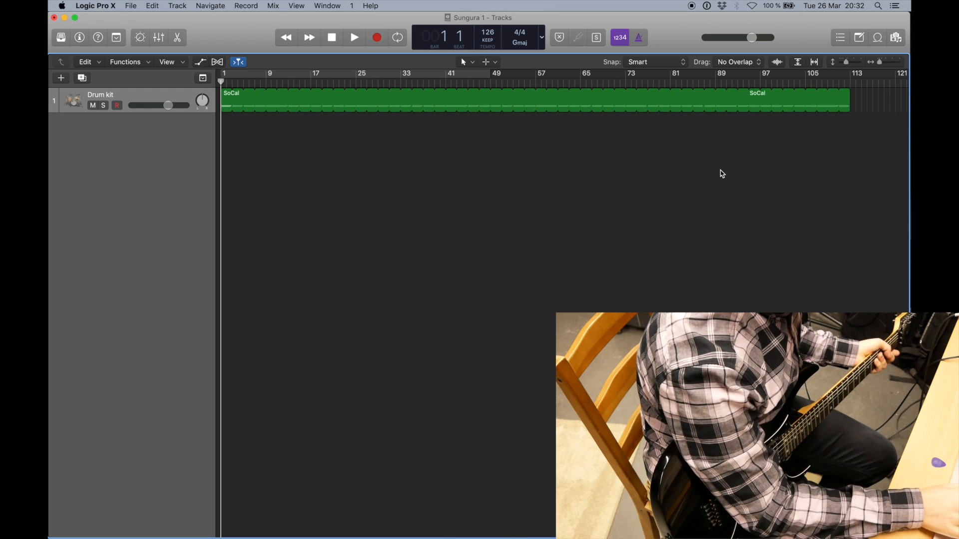
# - Play the looped drum part briefly and return the playhead to the beginning of the song
pyautogui.press('space')
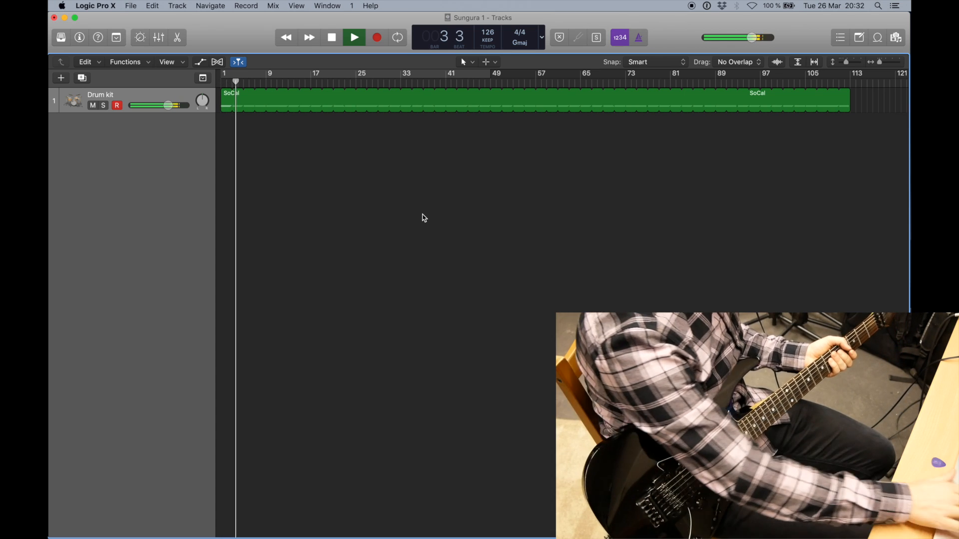
pyautogui.press('space')
pyautogui.press('Return')
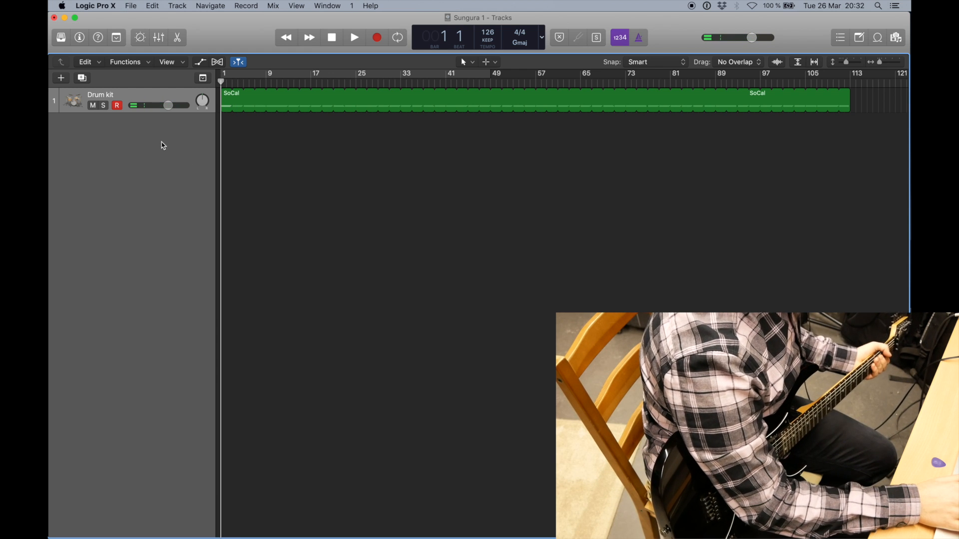
# - Create a new audio track below the drum kit and enable input monitoring on it
pyautogui.click(179, 6)
pyautogui.click(192, 28)
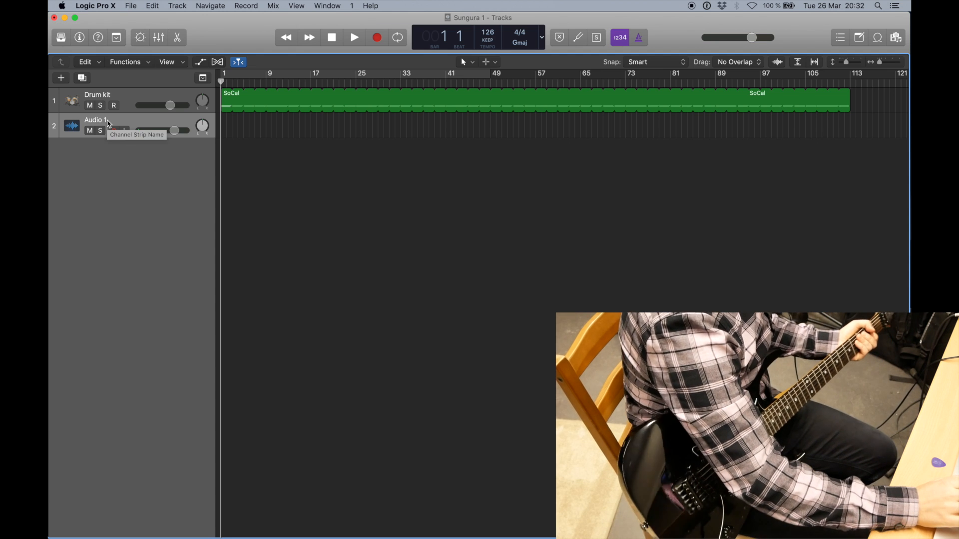
pyautogui.click(124, 130)
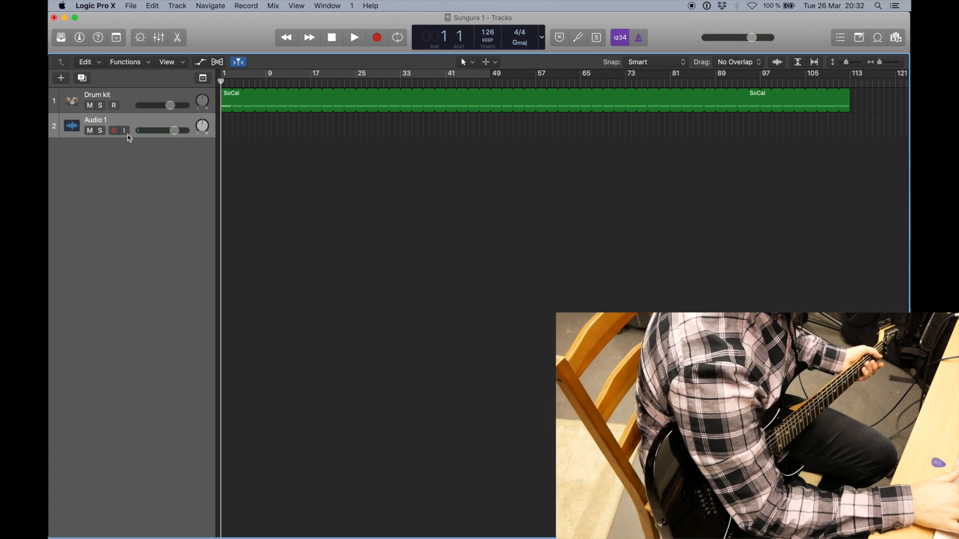
pyautogui.click(126, 131)
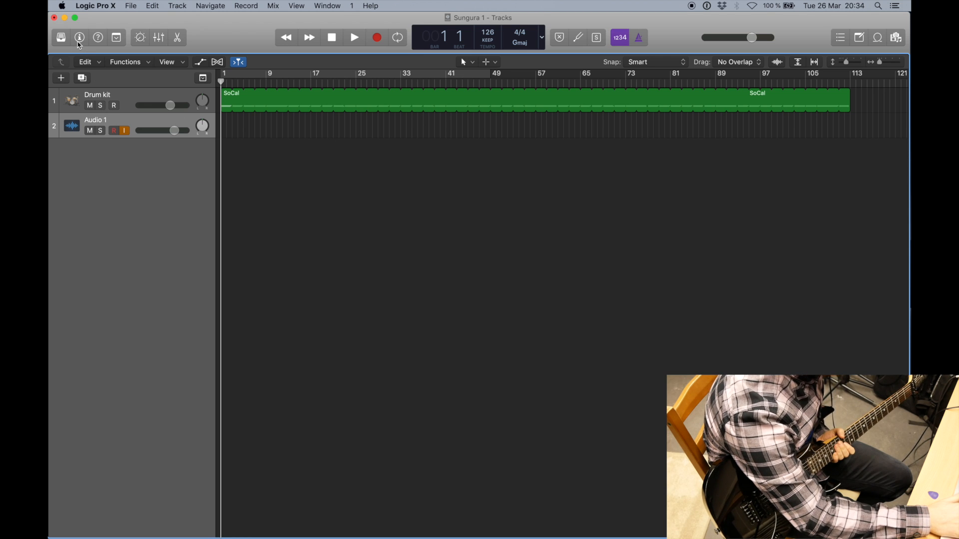
# - Show the inspector and insert the mono Pedalboard plug-in on the Audio 1 channel strip
pyautogui.click(79, 38)
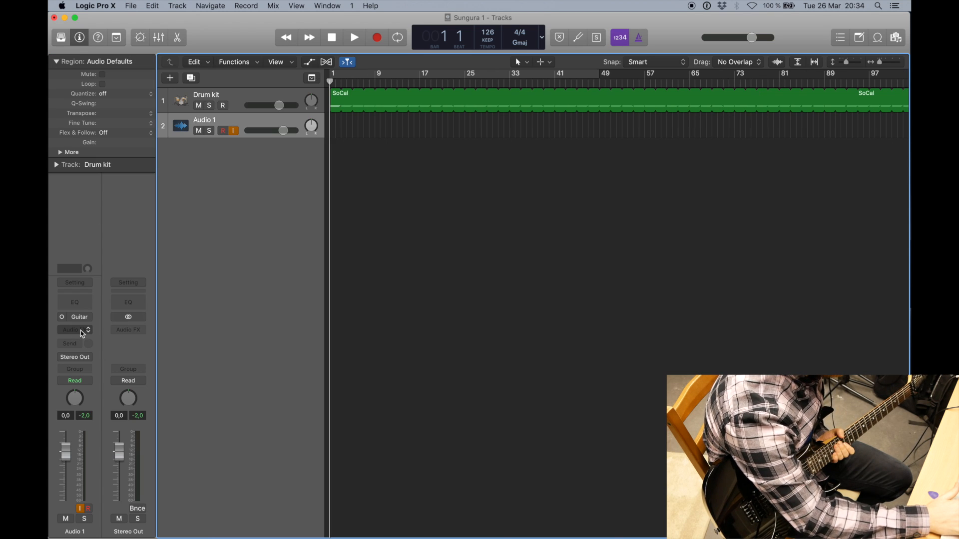
pyautogui.click(83, 330)
pyautogui.moveTo(91, 355)
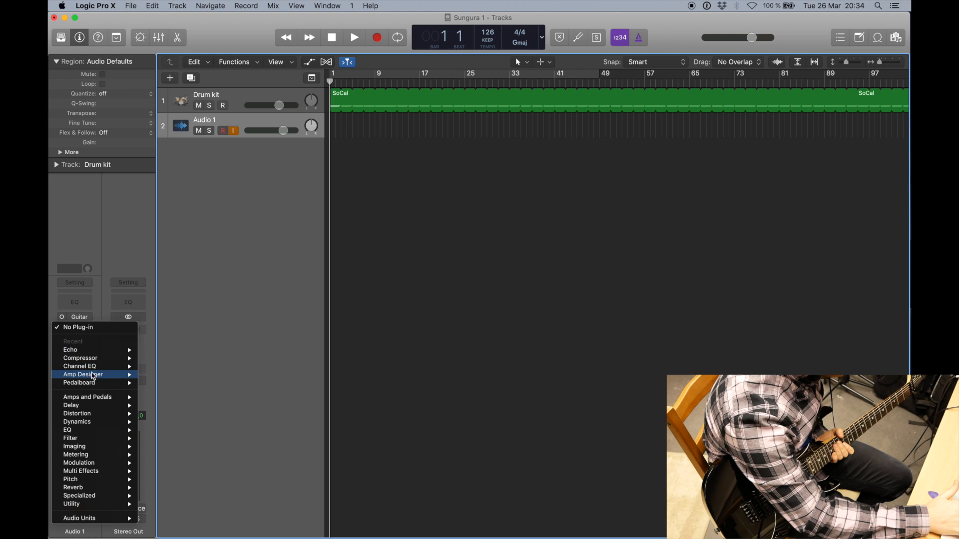
pyautogui.moveTo(122, 383)
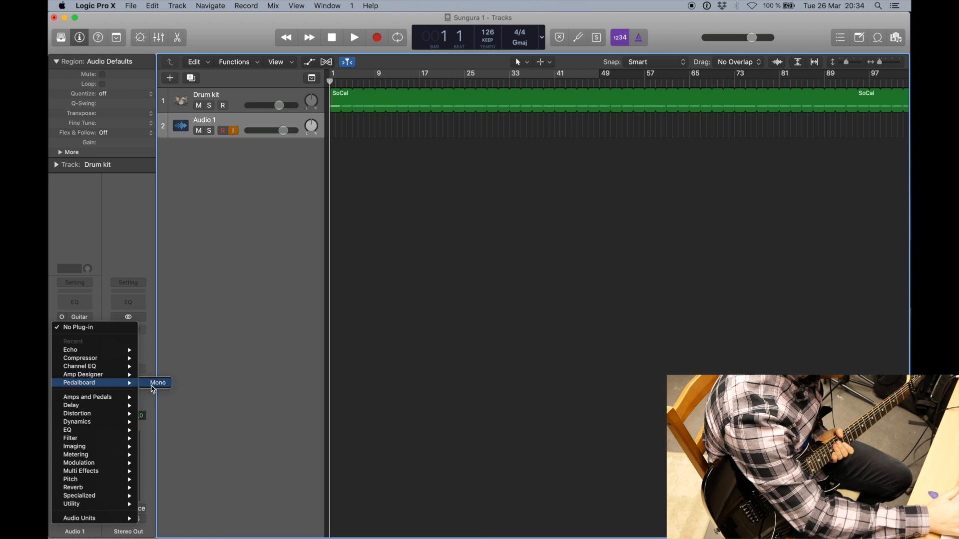
pyautogui.click(158, 387)
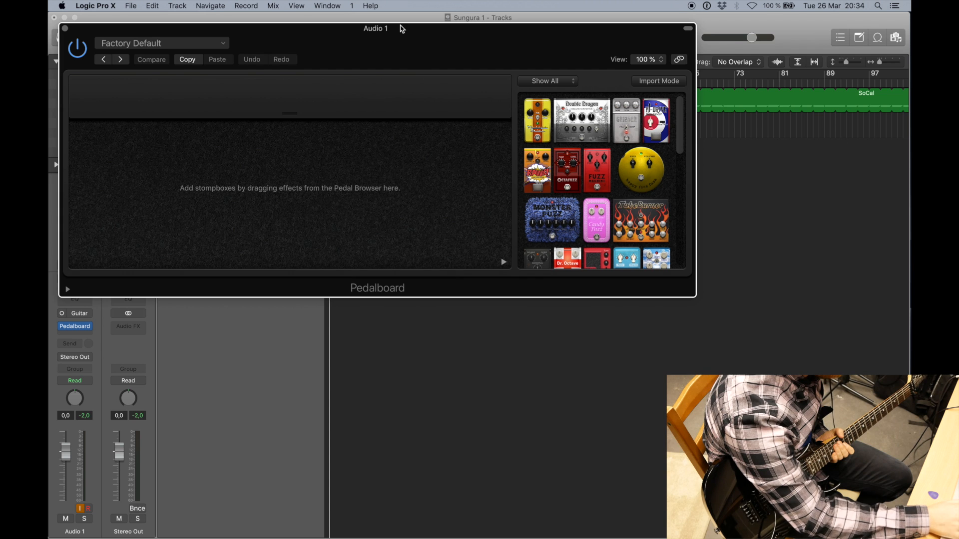
# - Add the Squash Compressor and The Vibe stompboxes to the pedalboard, in that order
pyautogui.moveTo(396, 37); pyautogui.dragTo(499, 168)
pyautogui.scroll(-3, 635, 297)
pyautogui.scroll(-3, 644, 307)
pyautogui.scroll(-5, 690, 345)
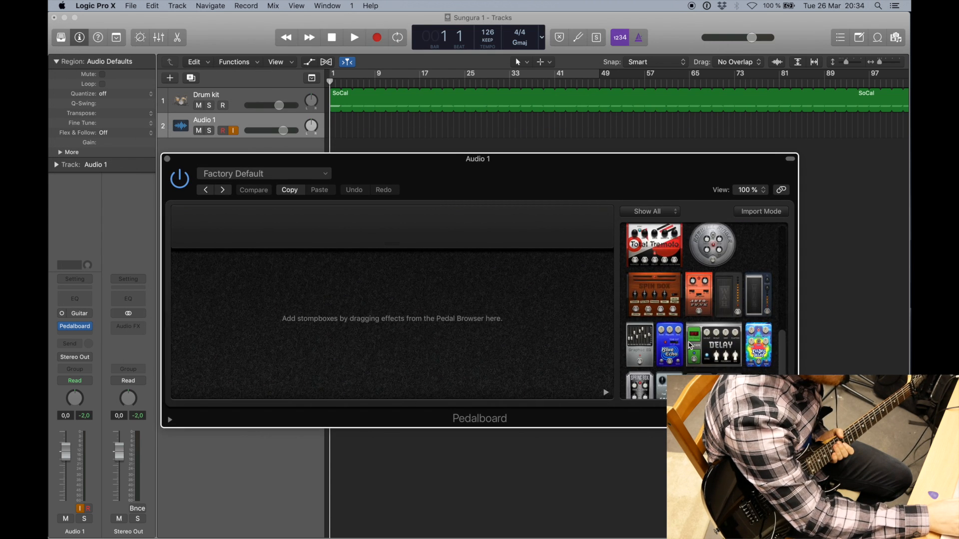
pyautogui.moveTo(670, 372); pyautogui.dragTo(263, 303)
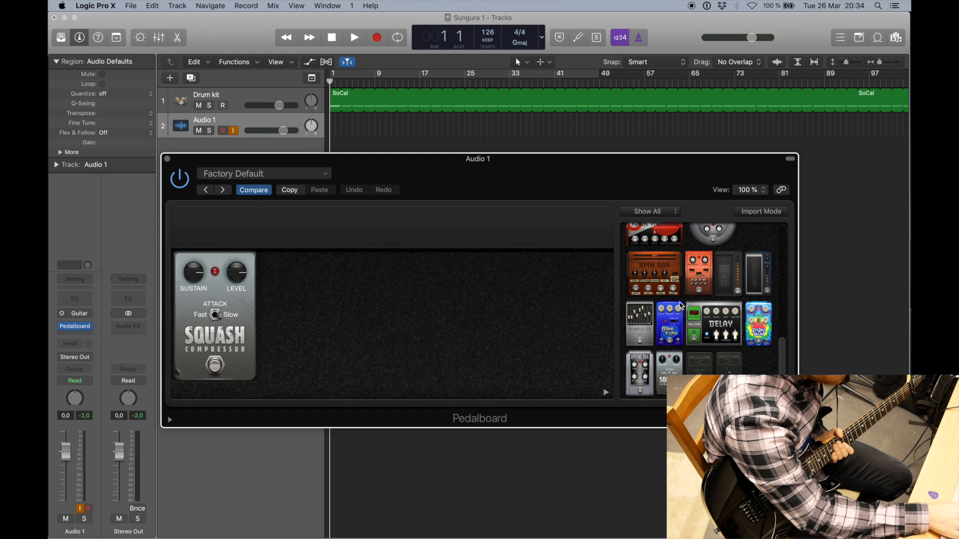
pyautogui.scroll(8, 681, 305)
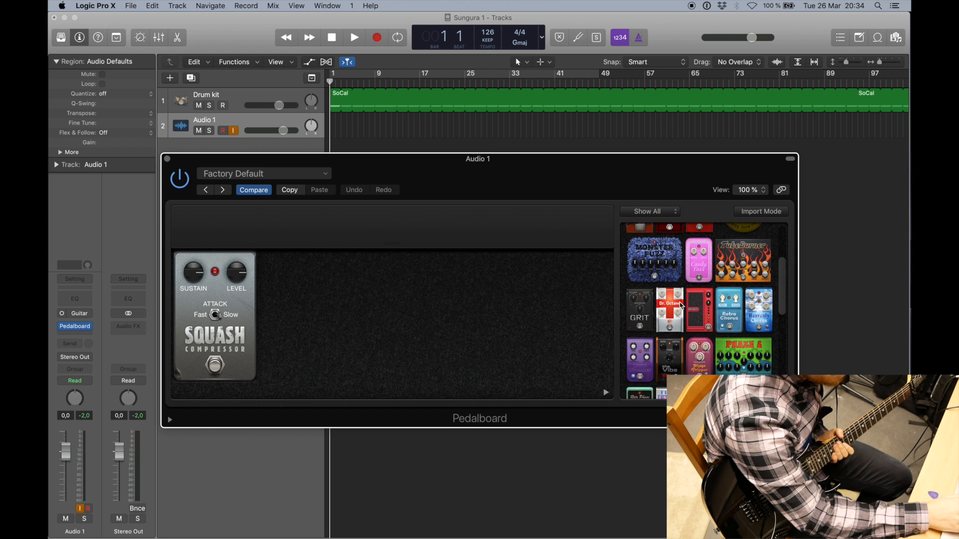
pyautogui.moveTo(676, 355); pyautogui.dragTo(402, 332)
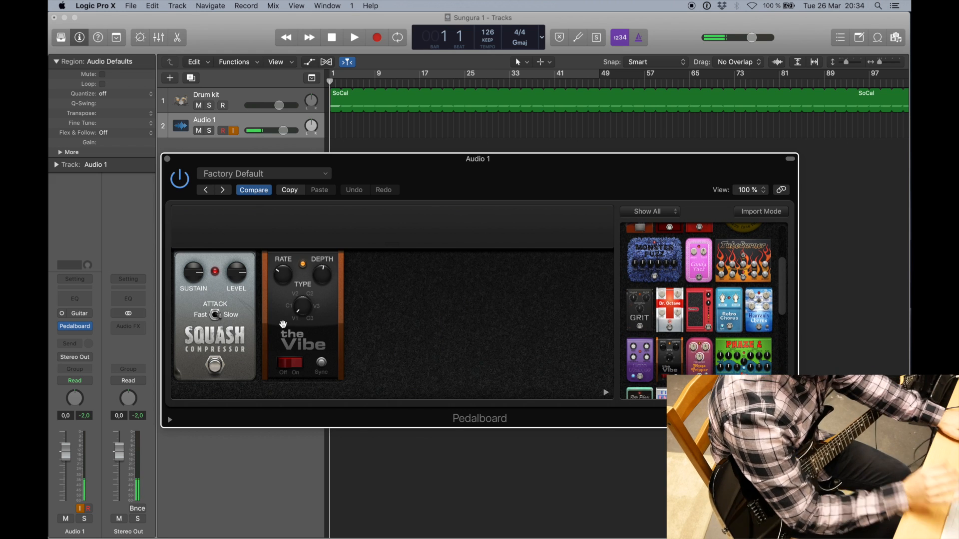
# - Turn on Sync with a higher Depth on The Vibe, and adjust the Squash Compressor's Level
pyautogui.click(323, 364)
pyautogui.click(325, 278)
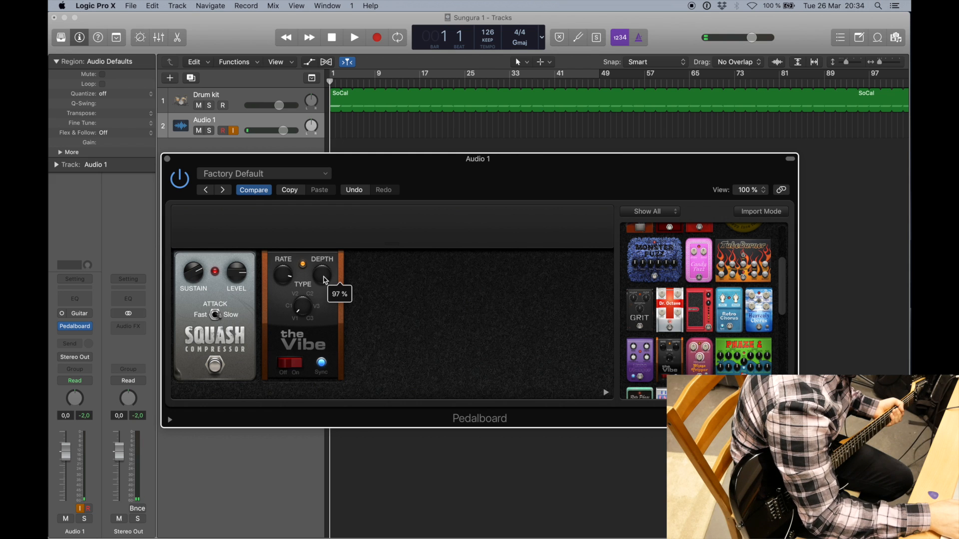
pyautogui.moveTo(324, 279); pyautogui.dragTo(325, 274)
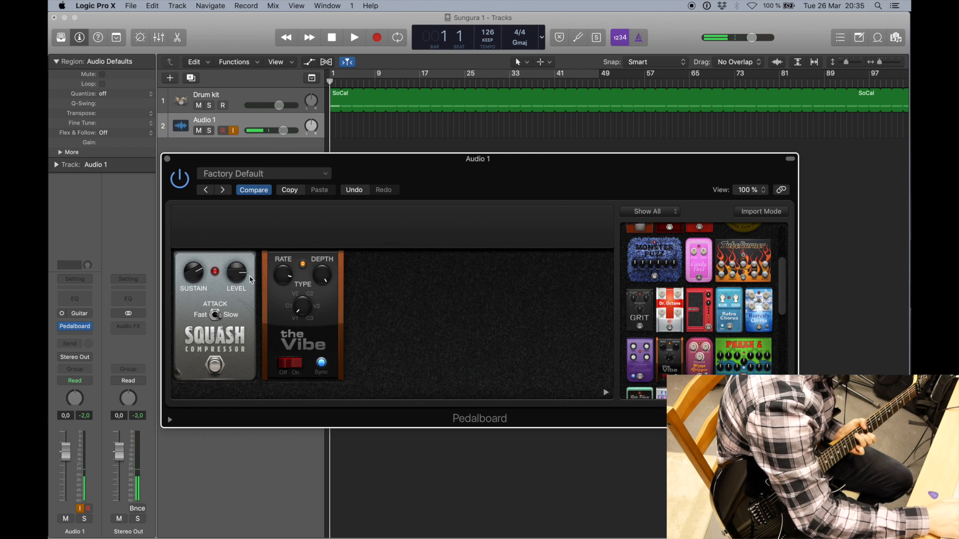
pyautogui.moveTo(246, 278)
pyautogui.moveTo(245, 274); pyautogui.dragTo(244, 269)
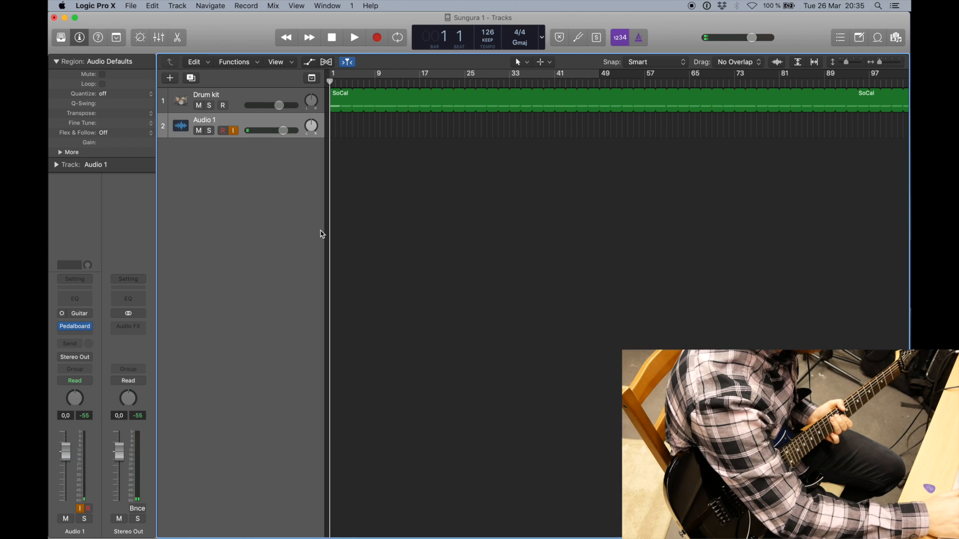
# - Insert a mono Amp Designer after the Pedalboard on Audio 1 and choose the Silverface Combo model
pyautogui.click(74, 334)
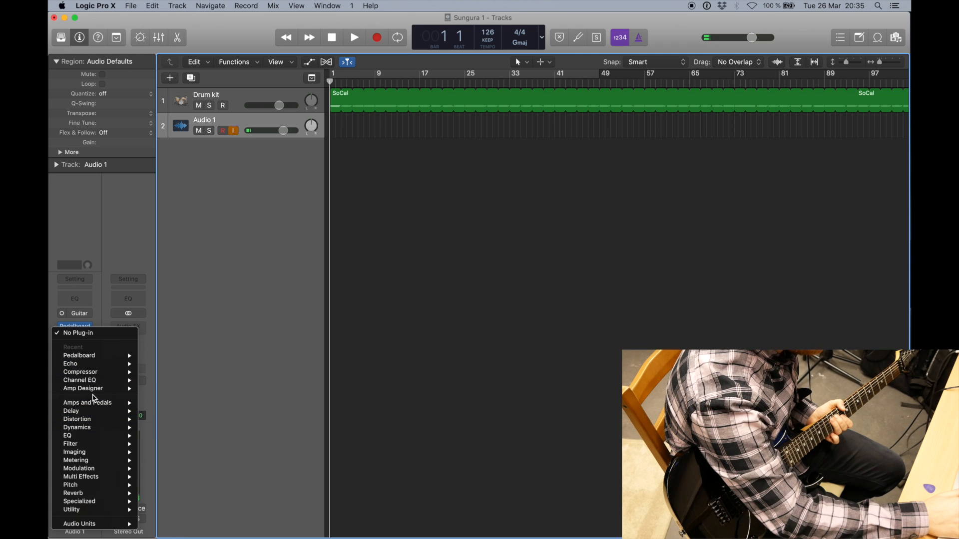
pyautogui.moveTo(90, 390)
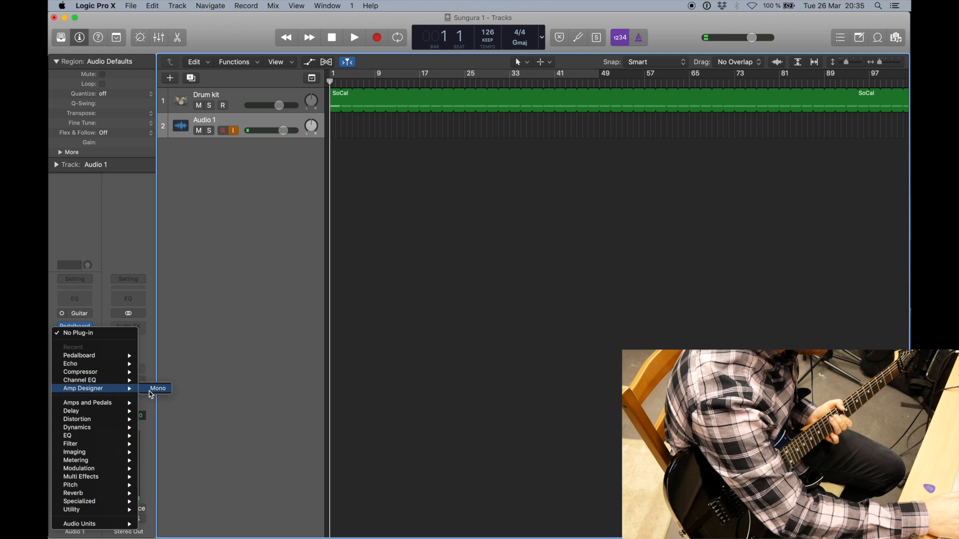
pyautogui.click(152, 391)
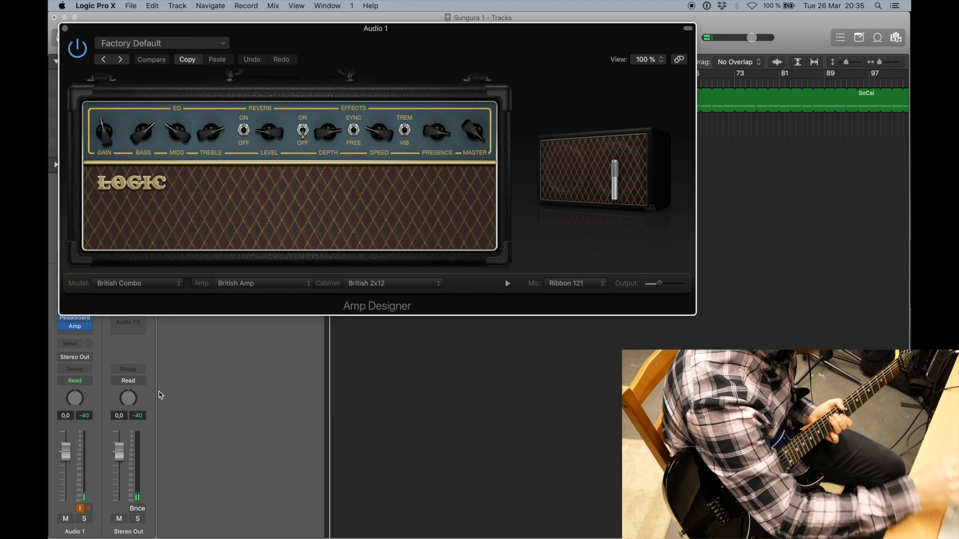
pyautogui.click(154, 283)
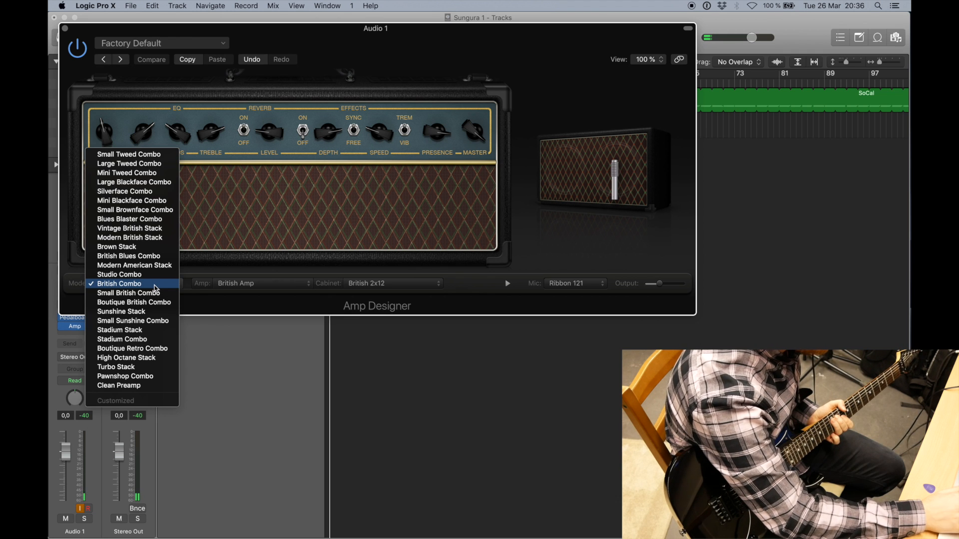
pyautogui.click(125, 195)
pyautogui.moveTo(274, 33); pyautogui.dragTo(348, 83)
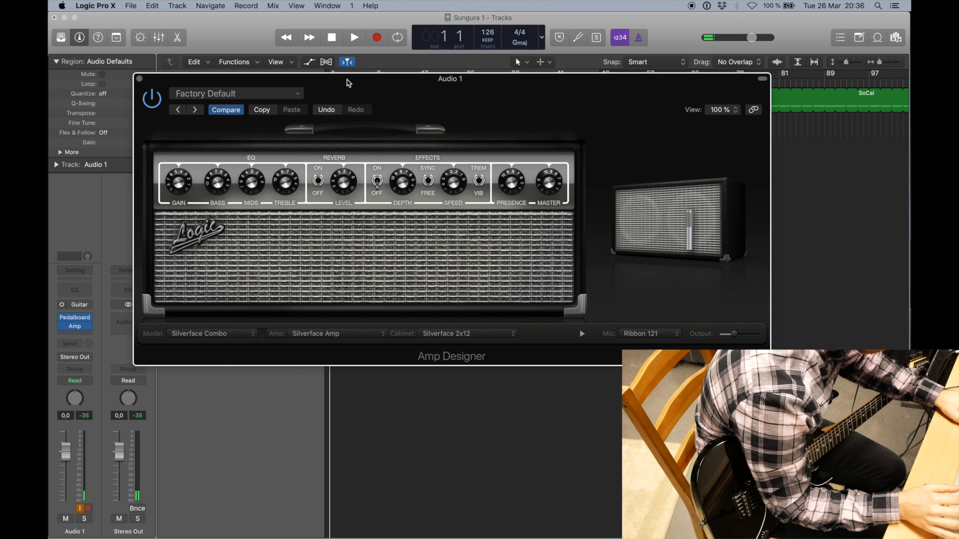
# - Turn off the reverb on the Silverface amp
pyautogui.click(318, 179)
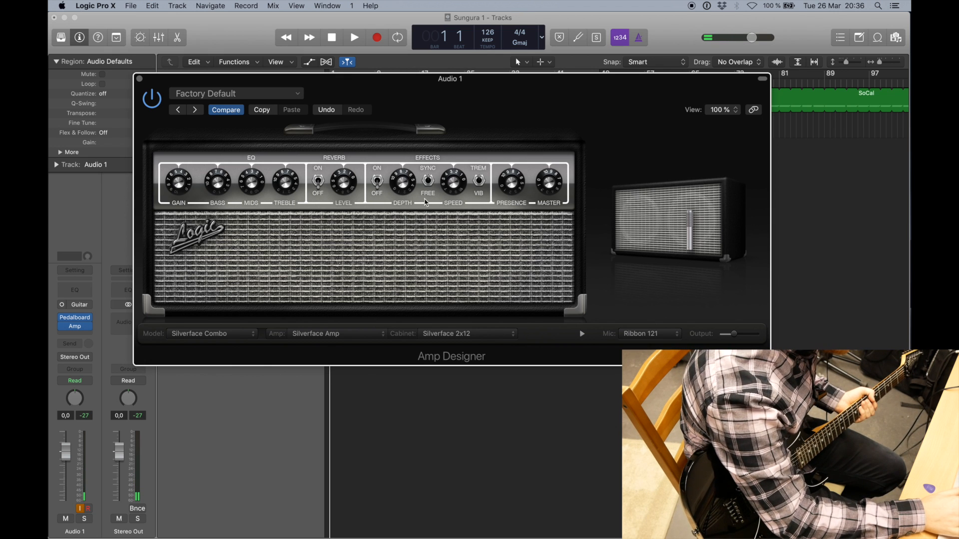
pyautogui.moveTo(512, 189); pyautogui.dragTo(290, 220)
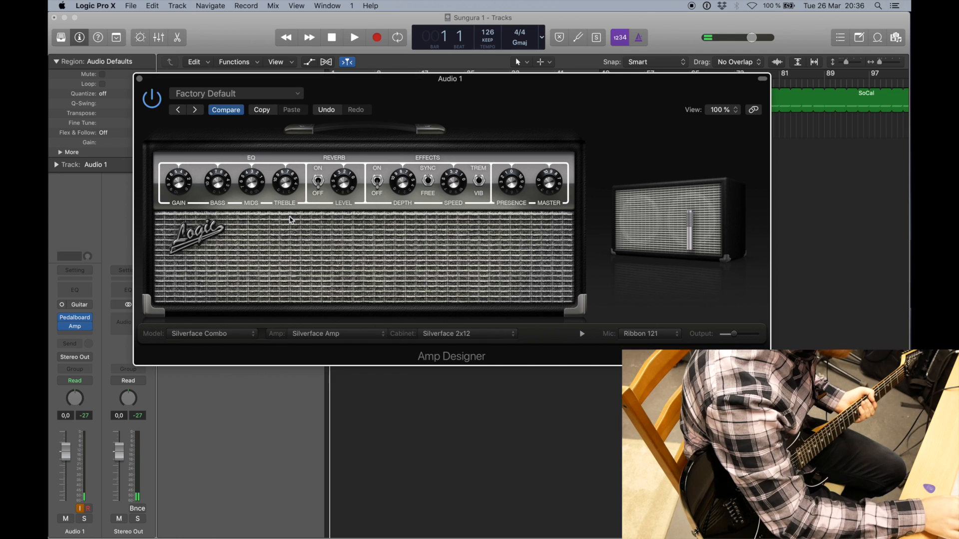
pyautogui.moveTo(181, 187); pyautogui.dragTo(225, 221)
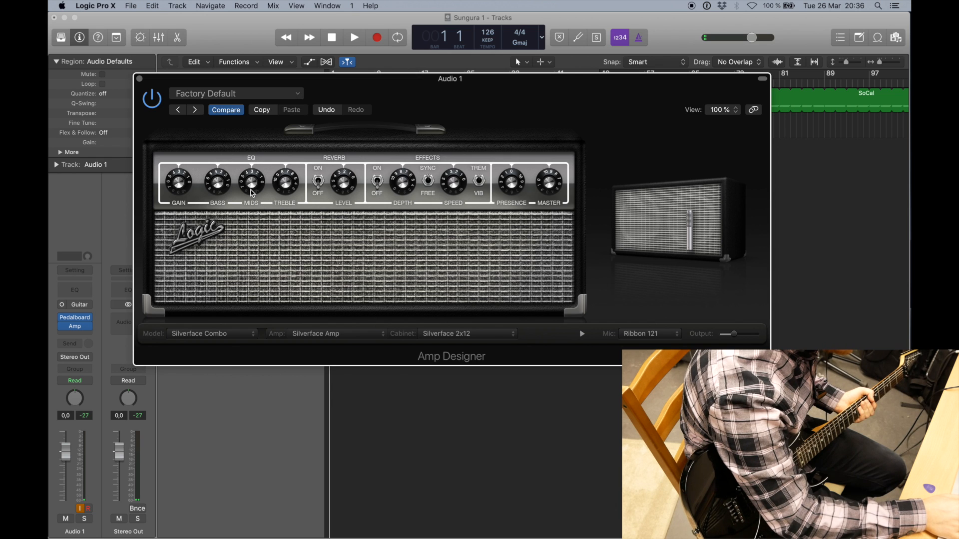
pyautogui.moveTo(252, 191); pyautogui.dragTo(293, 235)
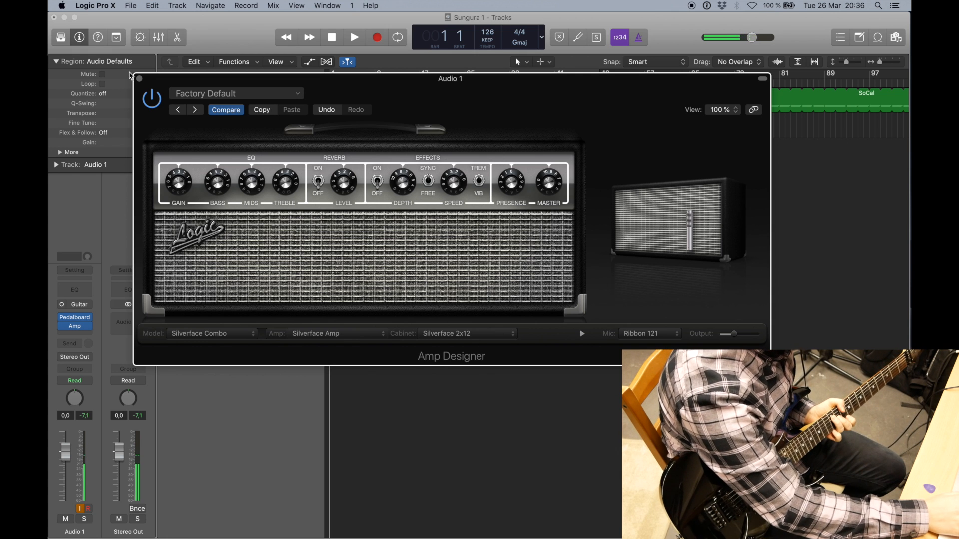
# - Compare the guitar level with the amp bypassed and active, and adjust the Amp Designer's output level
pyautogui.click(154, 100)
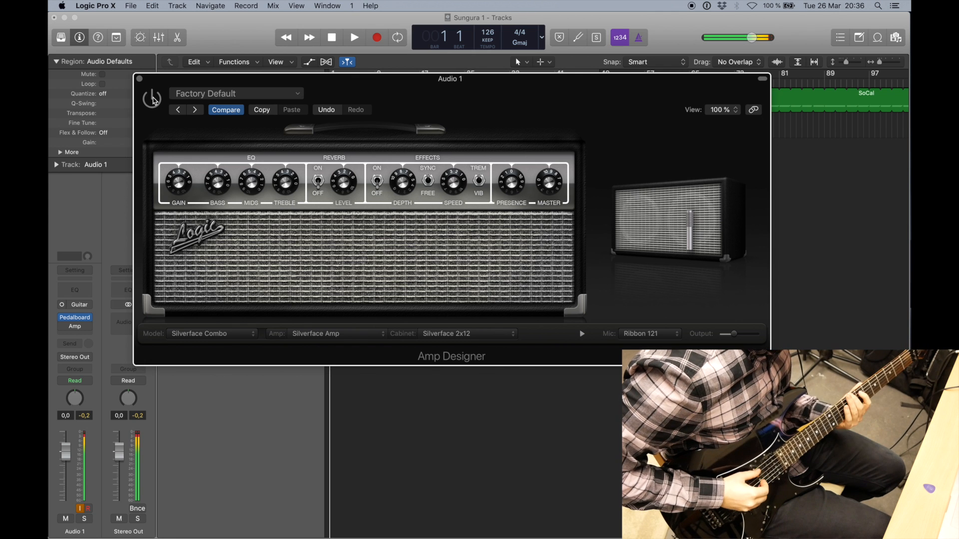
pyautogui.click(154, 100)
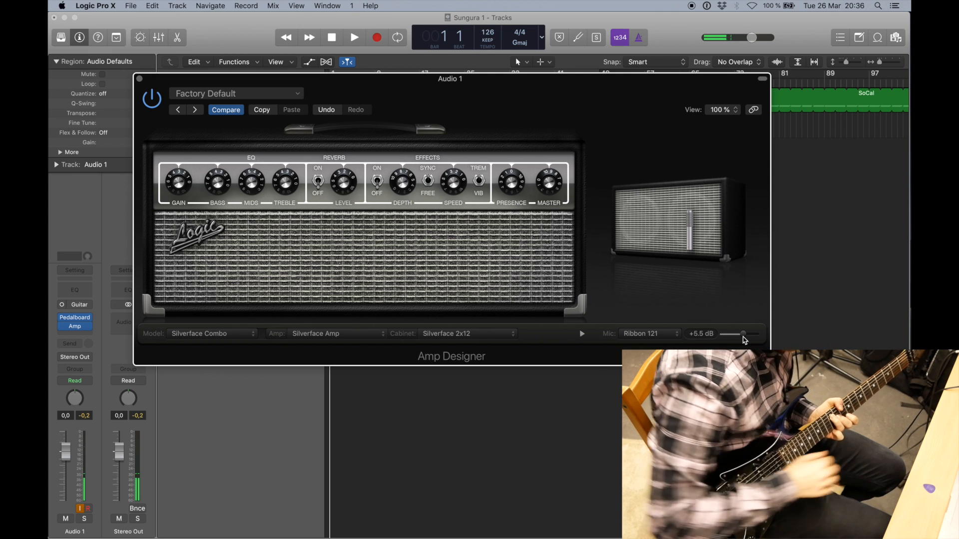
pyautogui.moveTo(743, 335); pyautogui.dragTo(735, 336)
pyautogui.click(140, 415)
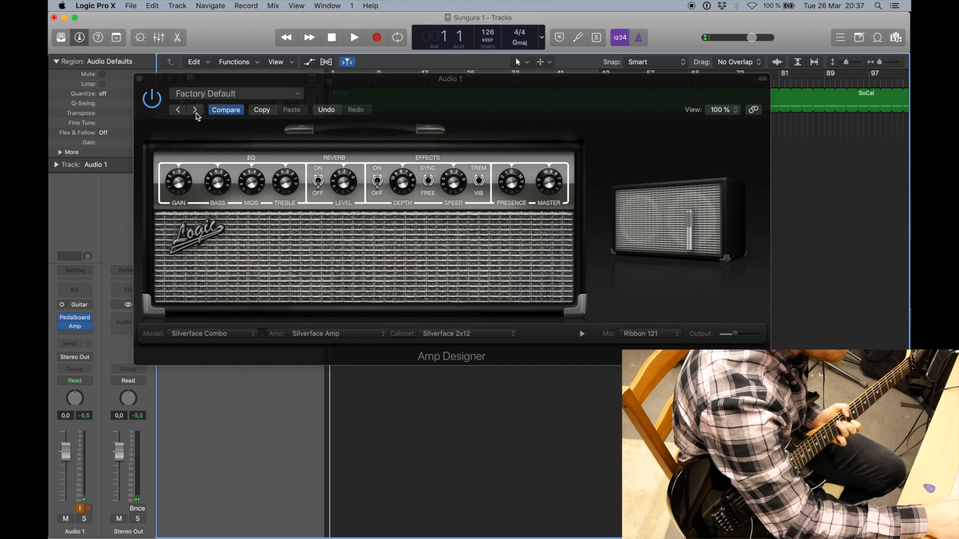
pyautogui.click(140, 78)
# - Insert a mono Channel EQ after the Amp Designer on the Audio 1 channel strip
pyautogui.click(89, 327)
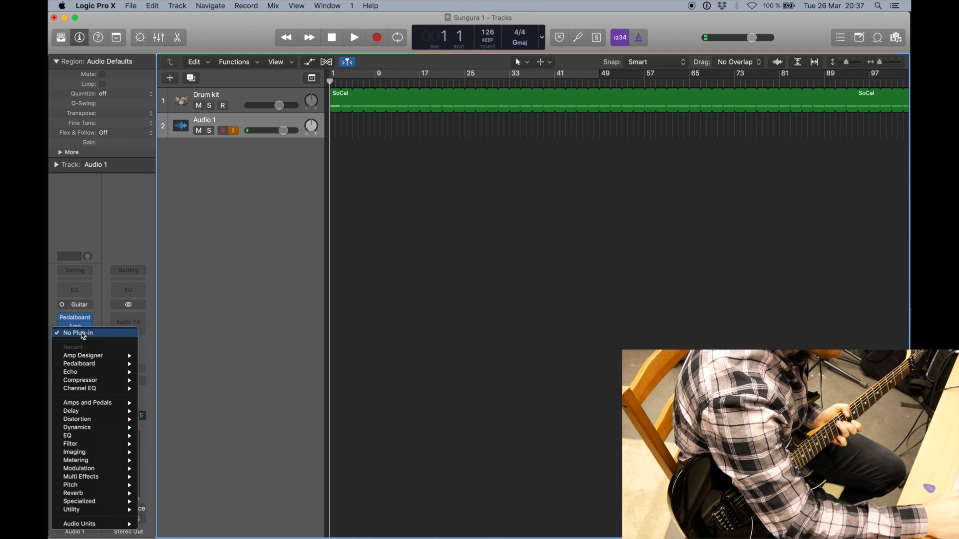
pyautogui.moveTo(92, 442)
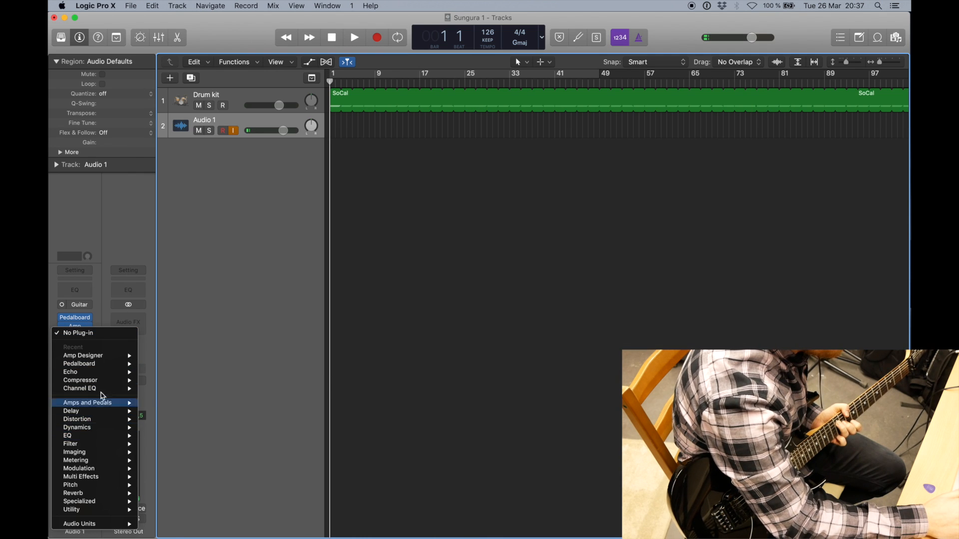
pyautogui.moveTo(102, 391)
pyautogui.click(157, 389)
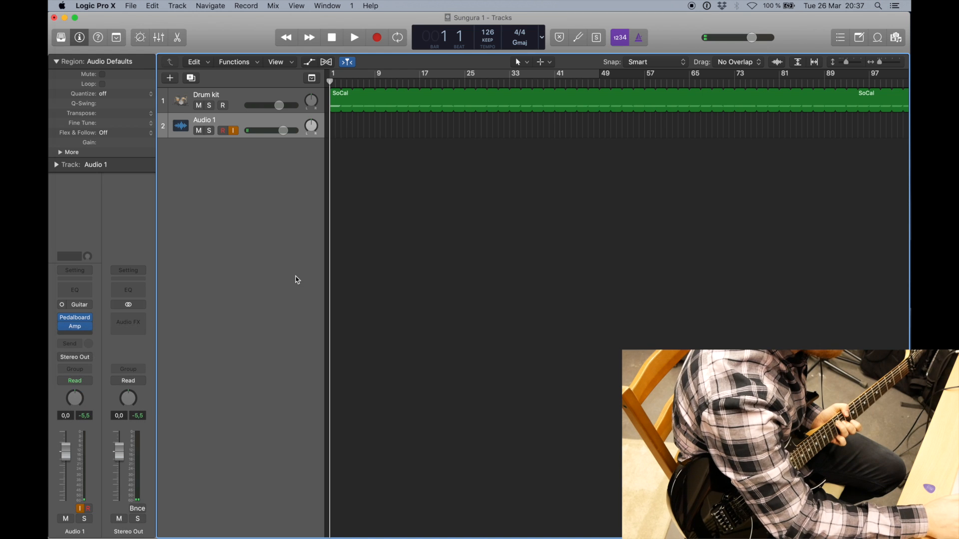
# - Enable the Channel EQ's low-cut band and set its frequency to 174 Hz
pyautogui.click(114, 86)
pyautogui.moveTo(91, 215); pyautogui.dragTo(241, 215)
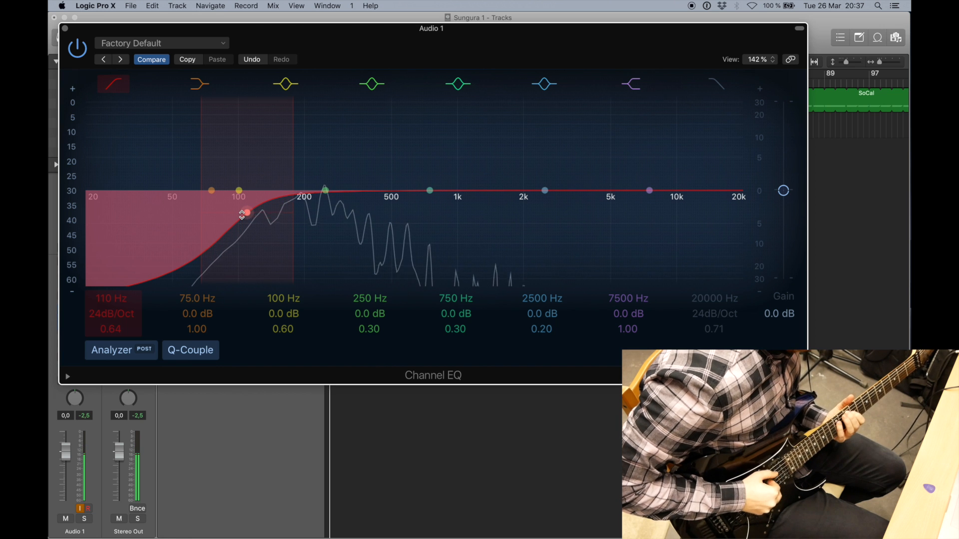
pyautogui.moveTo(242, 214); pyautogui.dragTo(294, 216)
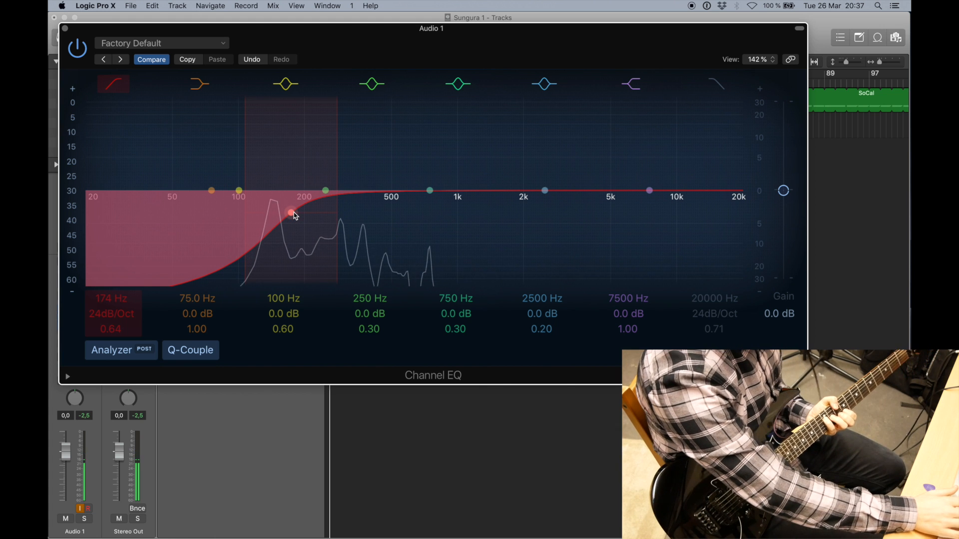
# - Insert a mono Compressor after the Channel EQ on the Audio 1 channel strip and choose the Vintage Opto model
pyautogui.click(64, 28)
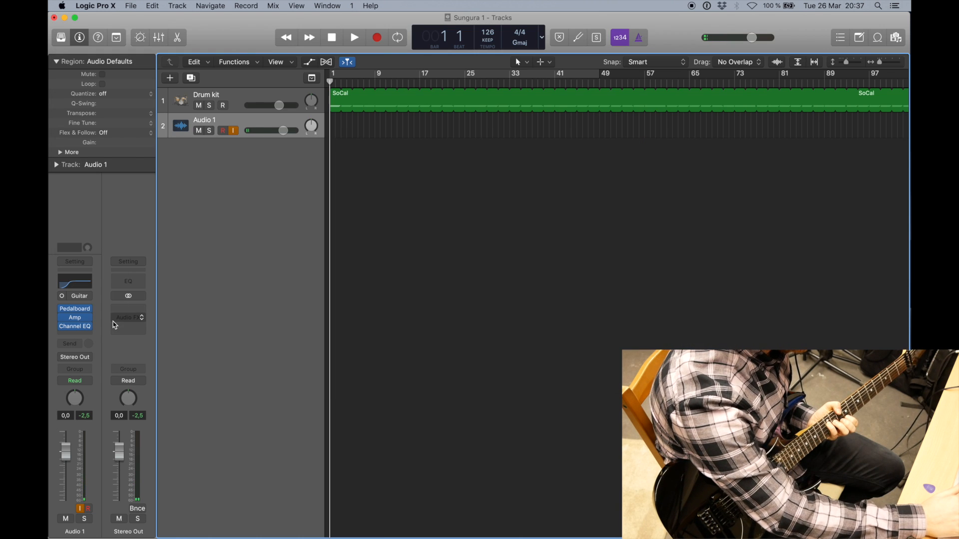
pyautogui.click(80, 339)
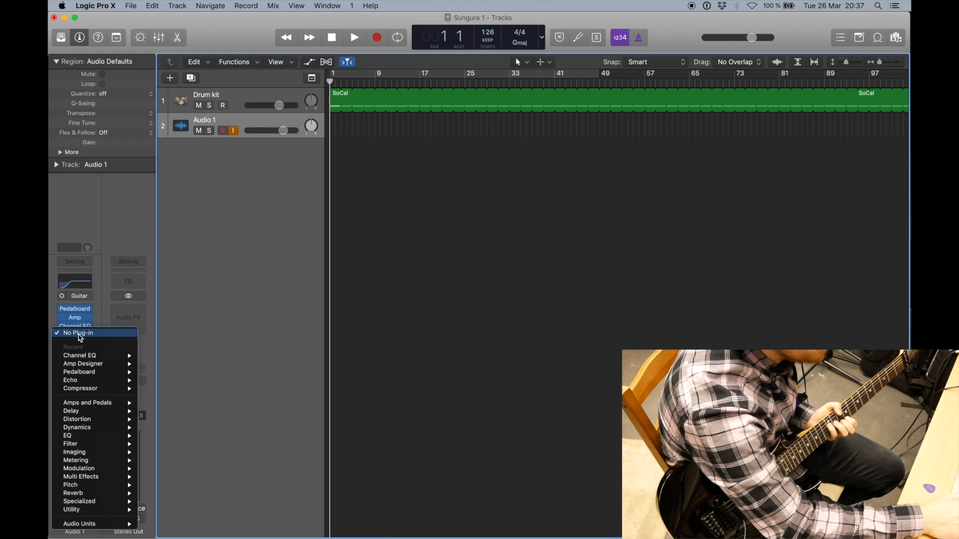
pyautogui.moveTo(129, 392)
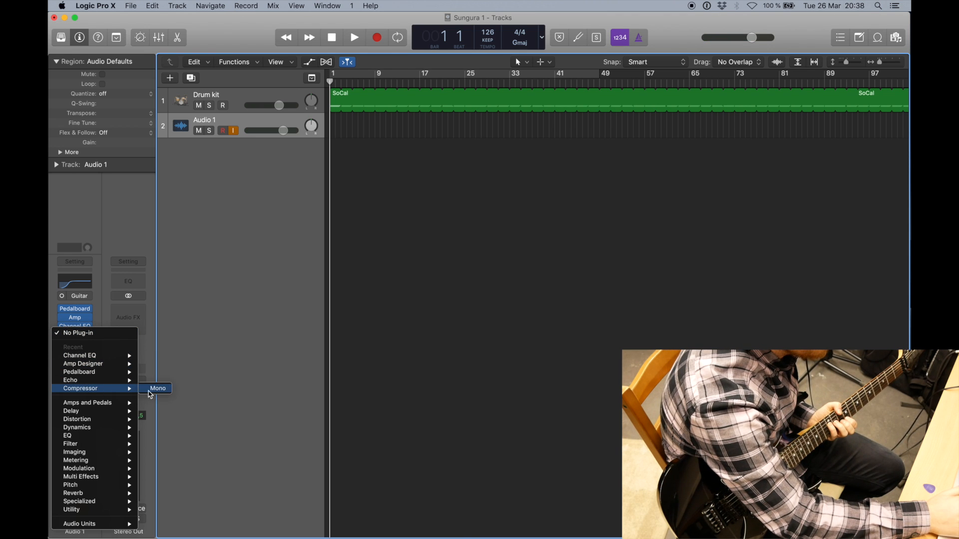
pyautogui.click(148, 390)
pyautogui.click(416, 99)
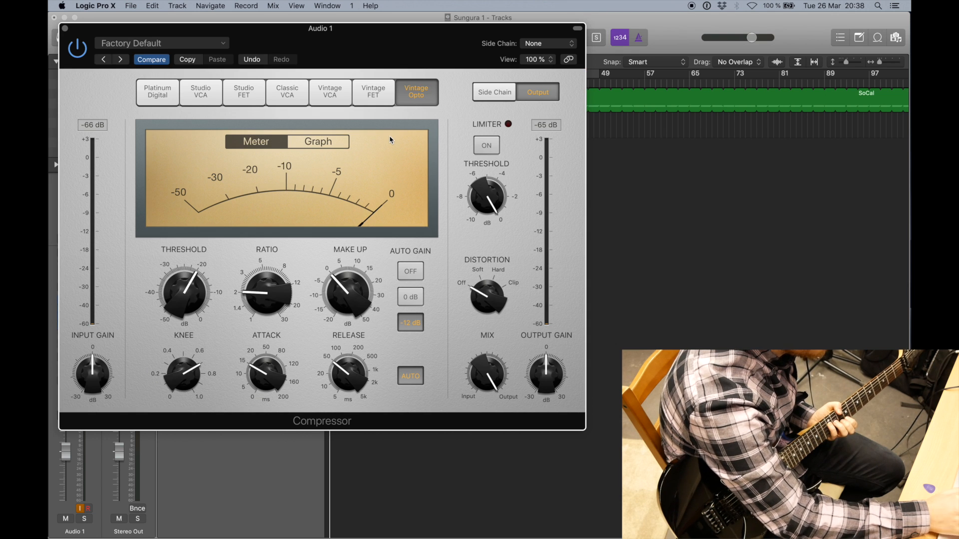
# - Set the compressor's ratio to 2.8:1 and its threshold to about -31 dB
pyautogui.moveTo(276, 295); pyautogui.dragTo(269, 285)
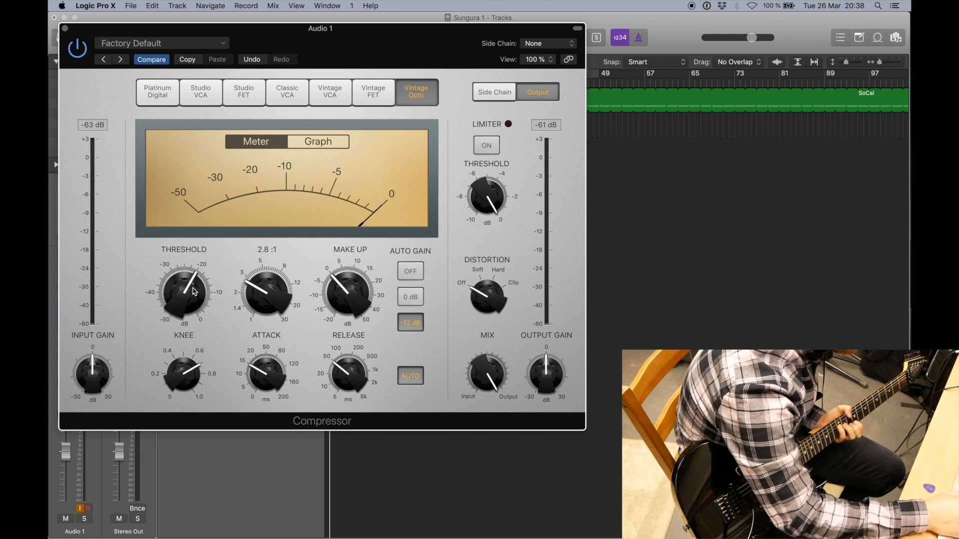
pyautogui.moveTo(195, 292); pyautogui.dragTo(196, 308)
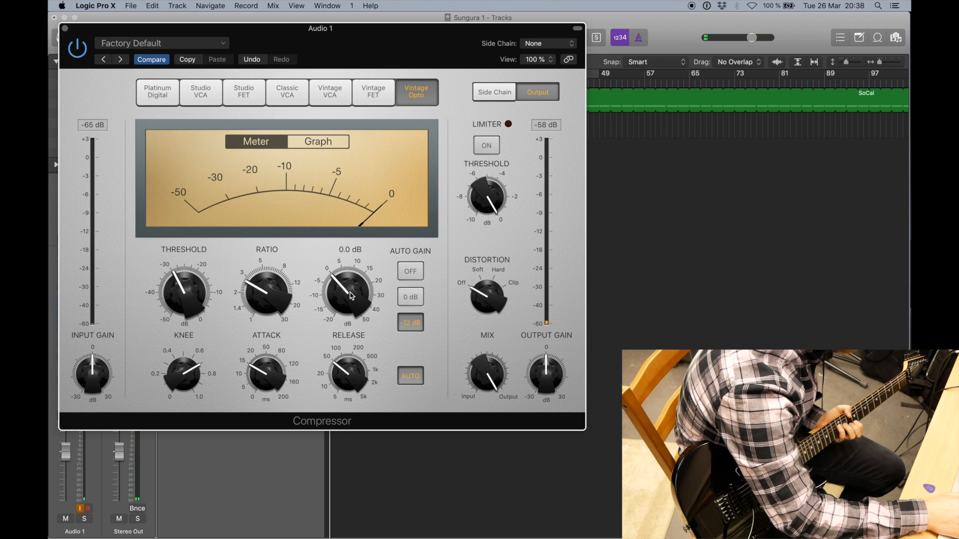
pyautogui.moveTo(183, 293); pyautogui.dragTo(183, 298)
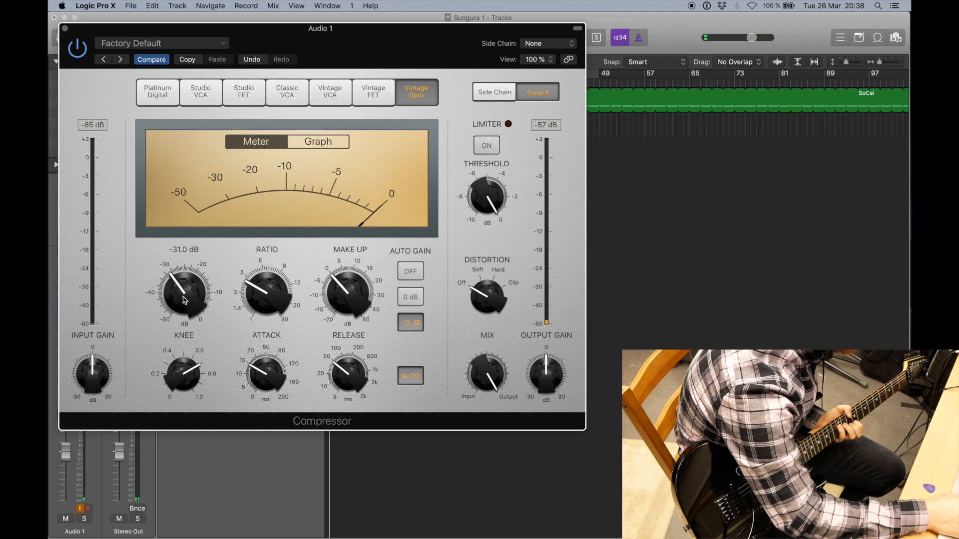
pyautogui.moveTo(344, 295)
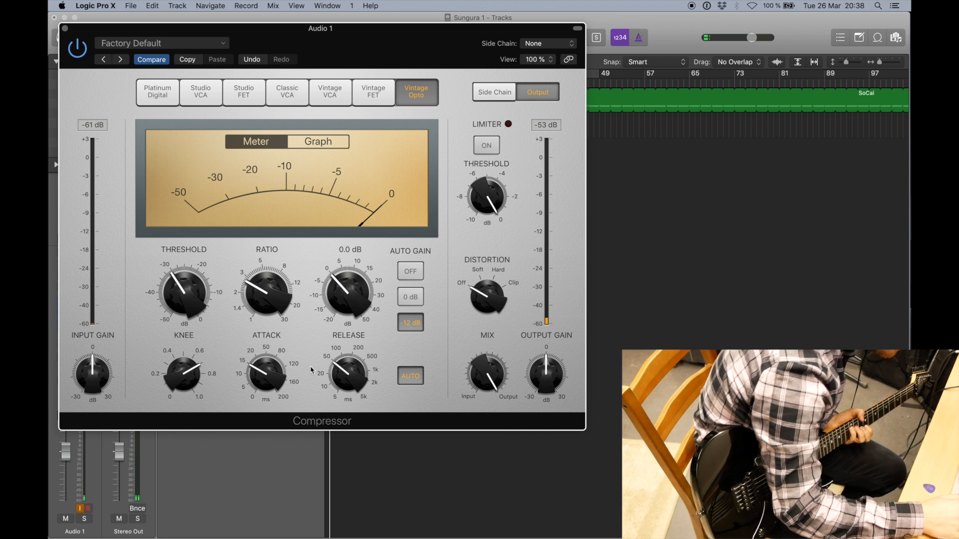
# - Raise the compressor's knee to about 0.8 and lengthen its attack slightly
pyautogui.moveTo(194, 381); pyautogui.dragTo(192, 377)
pyautogui.moveTo(259, 370)
pyautogui.moveTo(373, 374)
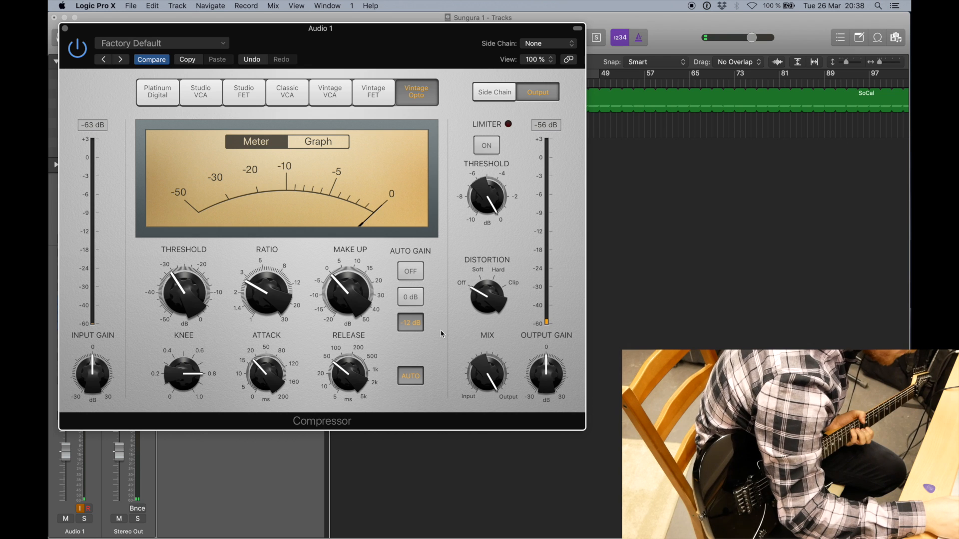
# - Turn off the compressor's auto gain, set its distortion to Soft and close the plug-in window
pyautogui.click(409, 272)
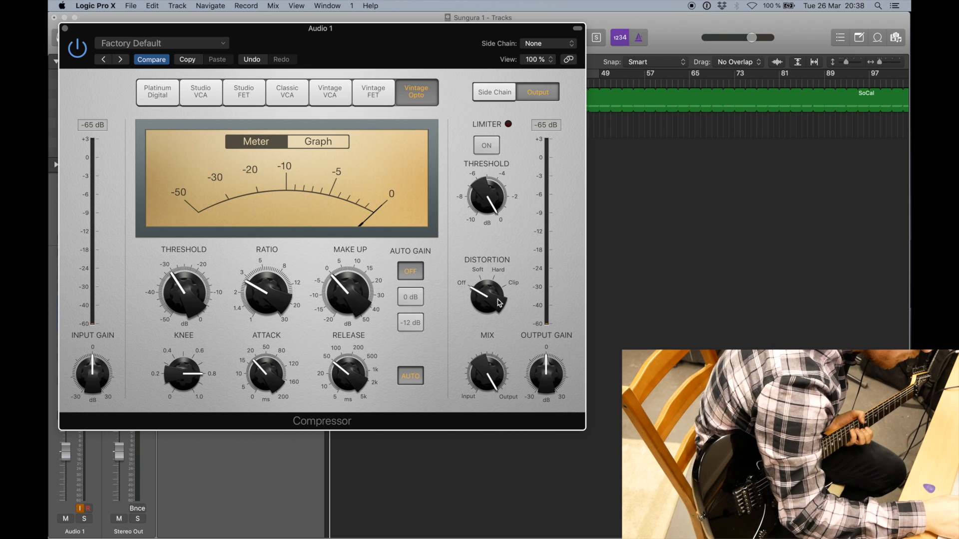
pyautogui.moveTo(499, 303); pyautogui.dragTo(496, 293)
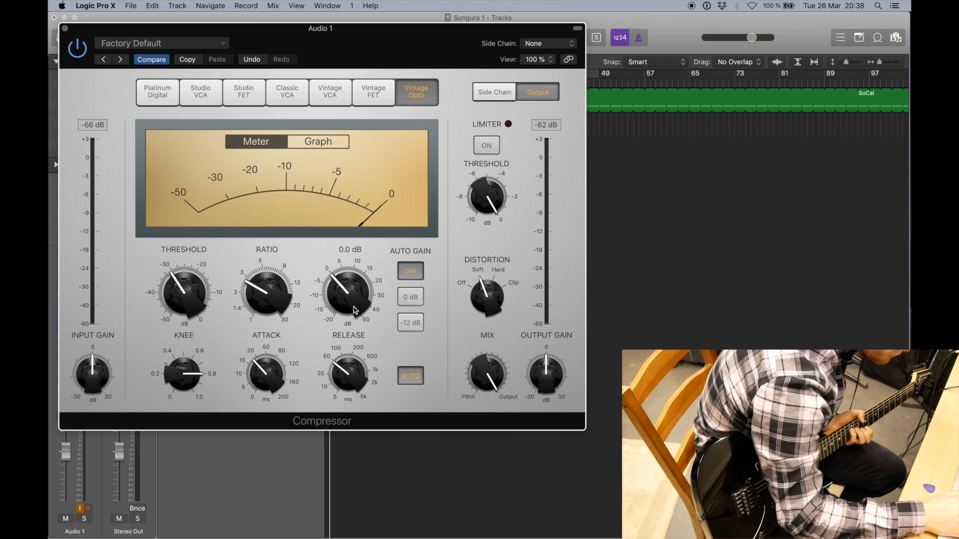
pyautogui.moveTo(269, 288)
pyautogui.click(65, 28)
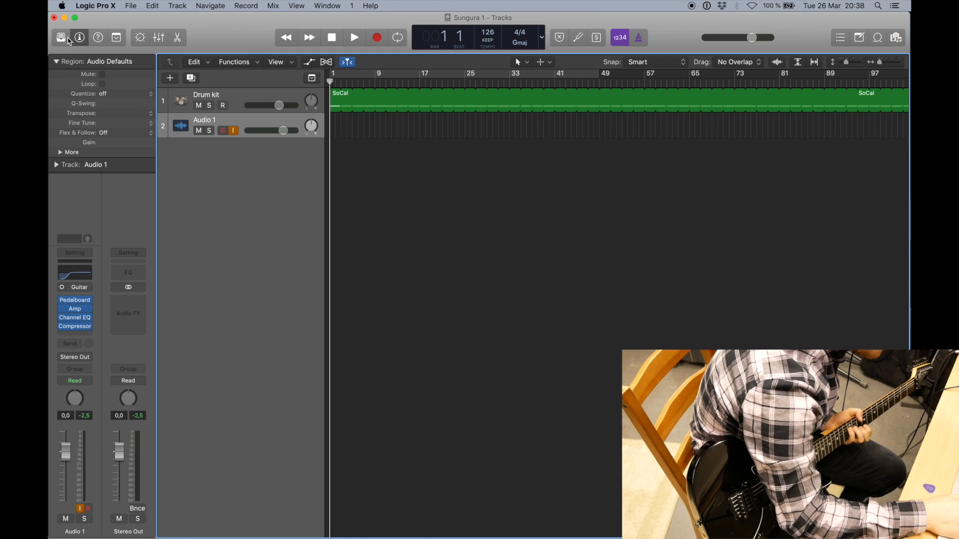
# - Lower the Audio 1 track volume to -3.7 dB
pyautogui.moveTo(267, 133); pyautogui.dragTo(273, 131)
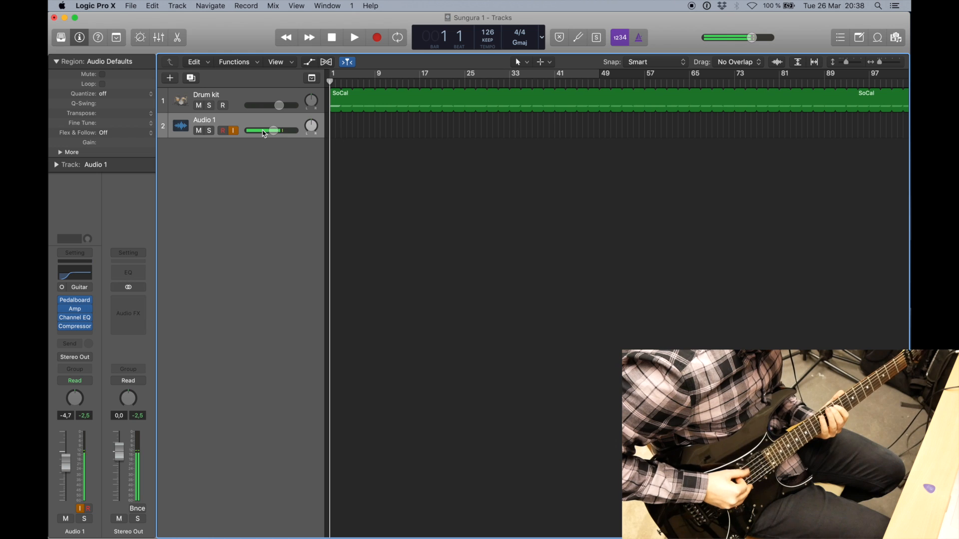
pyautogui.moveTo(274, 130); pyautogui.dragTo(275, 130)
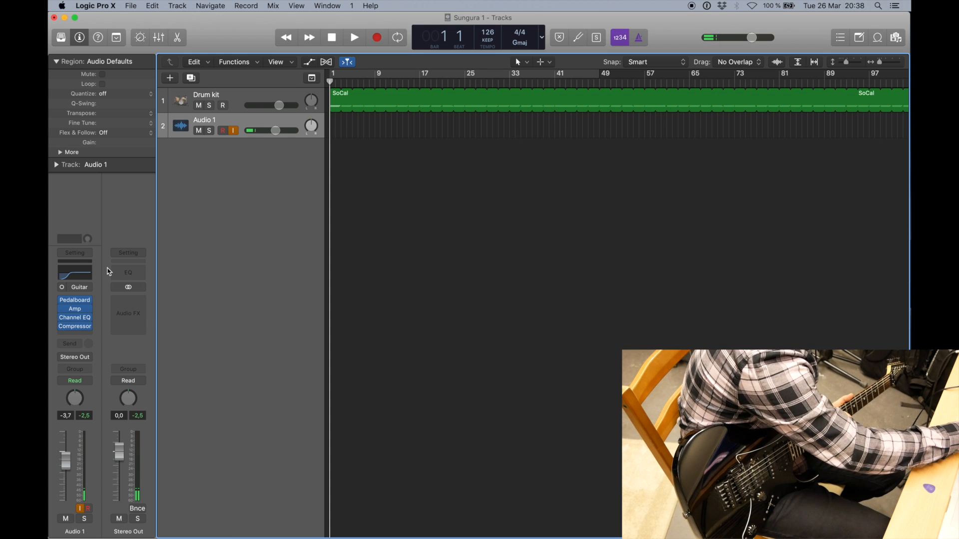
# - Compare the guitar sound with the Pedalboard, Amp, Channel EQ and Compressor bypassed and active
pyautogui.click(64, 322)
pyautogui.click(110, 322)
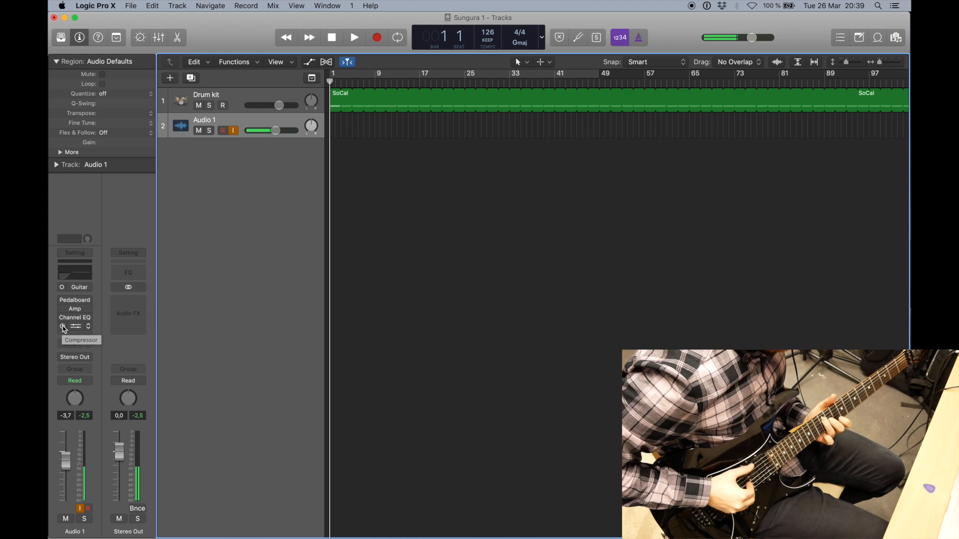
pyautogui.click(62, 300)
pyautogui.click(62, 307)
pyautogui.click(62, 317)
pyautogui.click(62, 326)
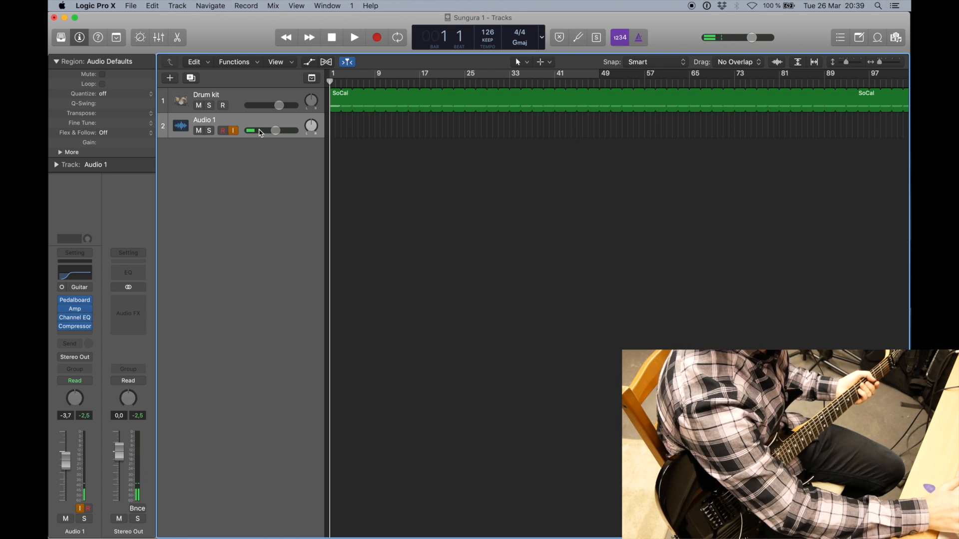
# - Mute the Audio 1 track and rename it Rhythm 1
pyautogui.doubleClick(203, 120)
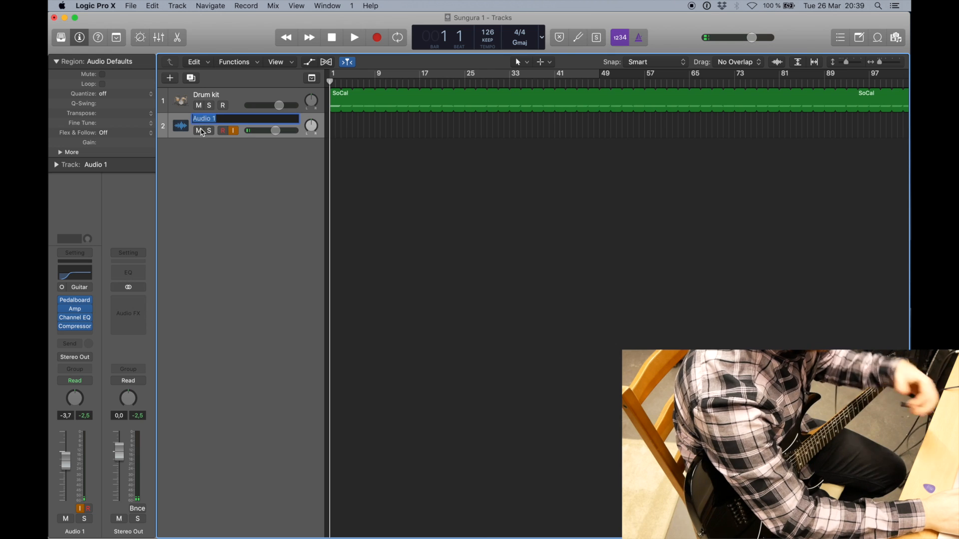
pyautogui.click(200, 132)
pyautogui.doubleClick(222, 121)
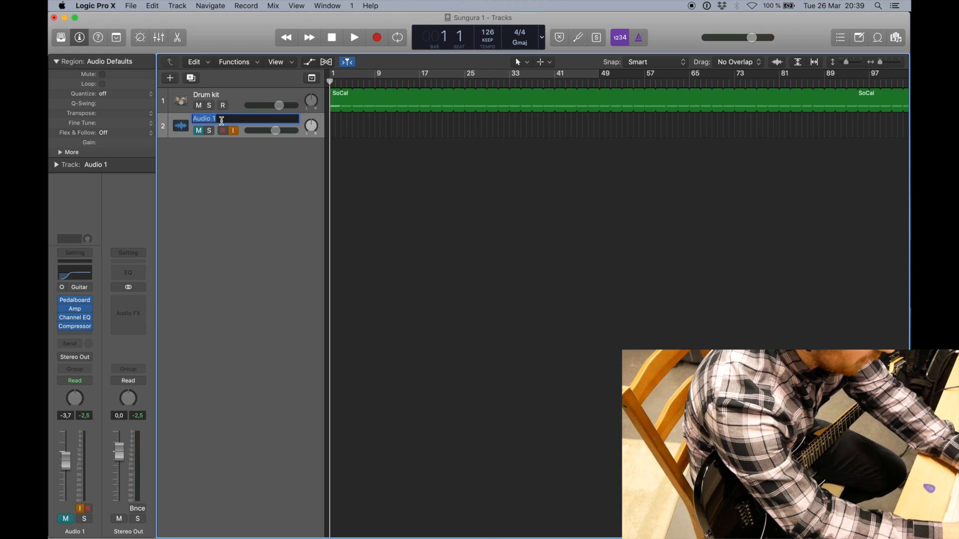
pyautogui.write('Rh')
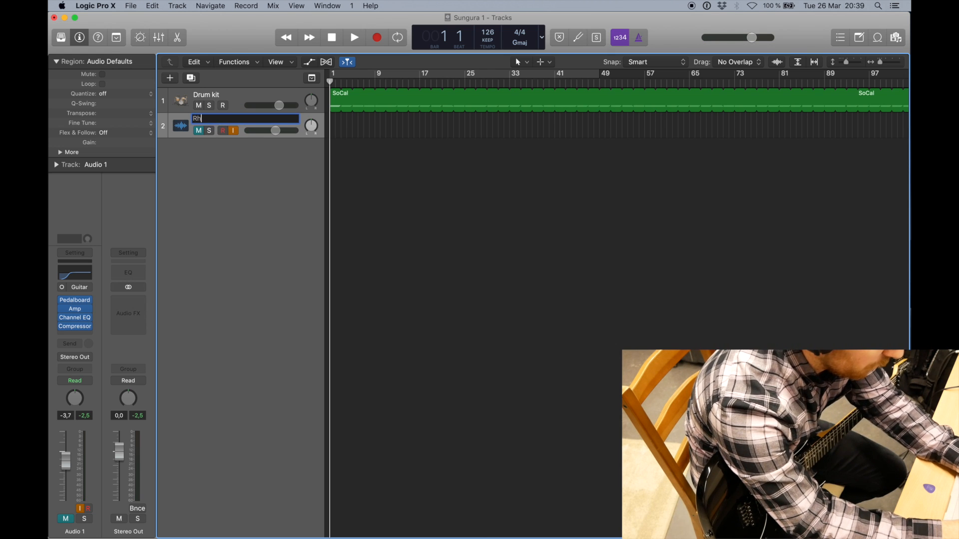
pyautogui.write('ythm 1')
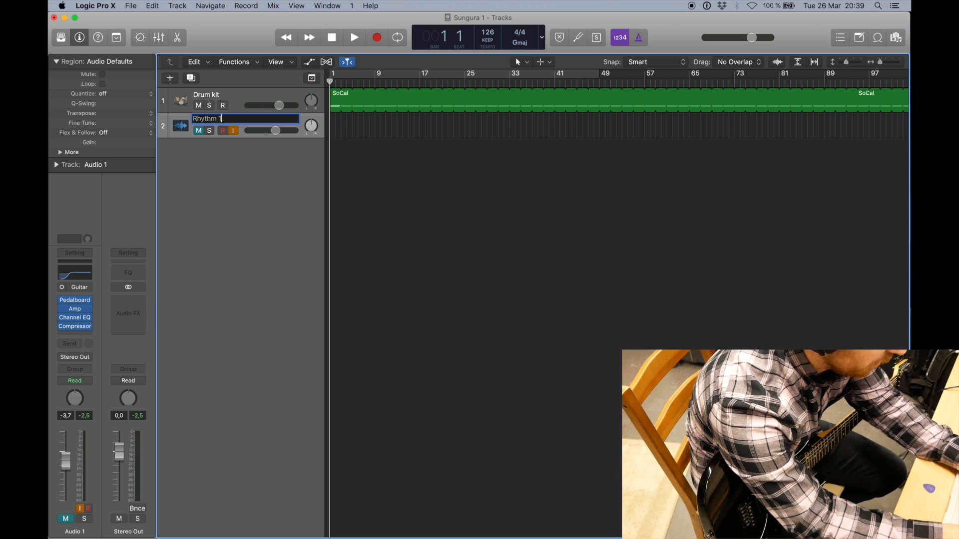
pyautogui.press('Return')
# - Duplicate the Rhythm 1 track with its settings and name the copy Rhythm 2
pyautogui.press('super+d')
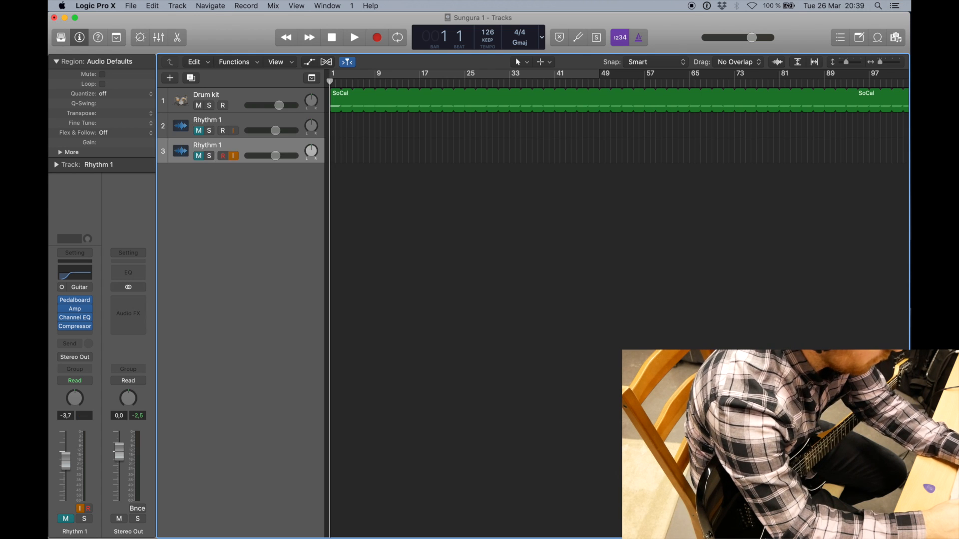
pyautogui.doubleClick(209, 146)
pyautogui.write('Rhythm 2')
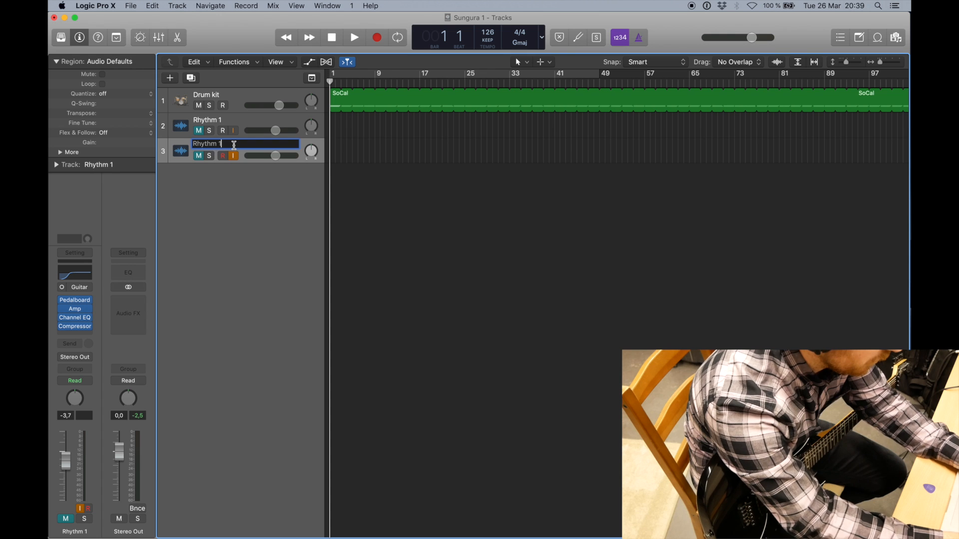
pyautogui.press('Return')
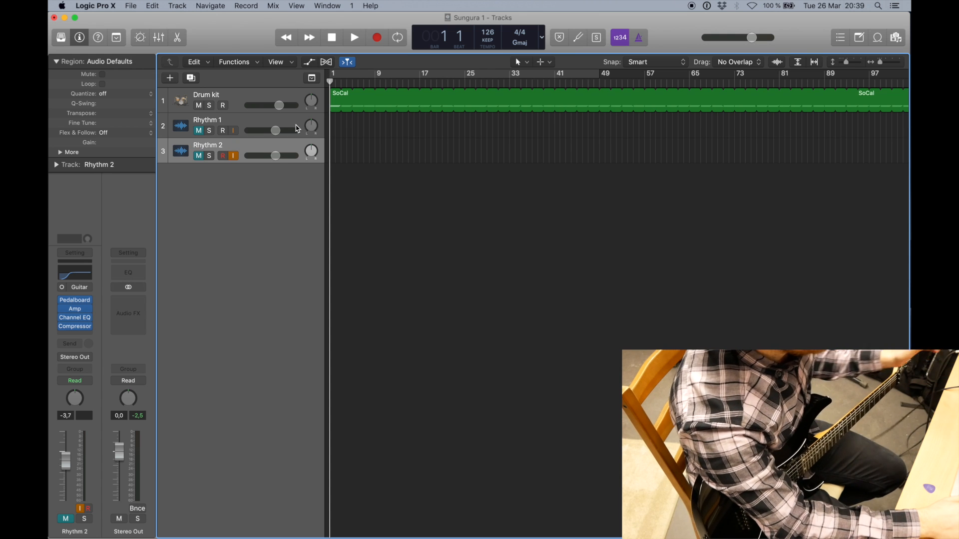
# - Pan the Rhythm 1 track to -30 and the Rhythm 2 track to +30
pyautogui.click(310, 126)
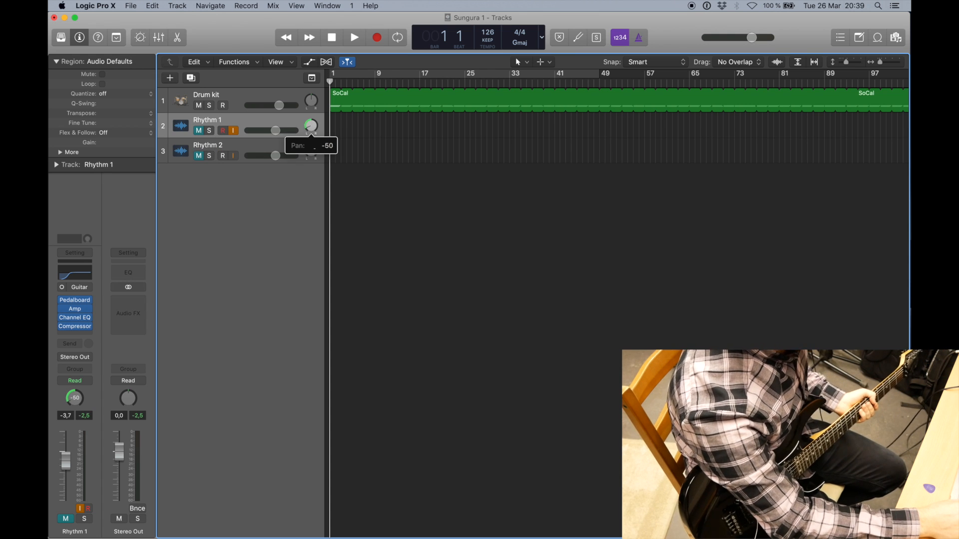
pyautogui.moveTo(310, 151); pyautogui.dragTo(311, 141)
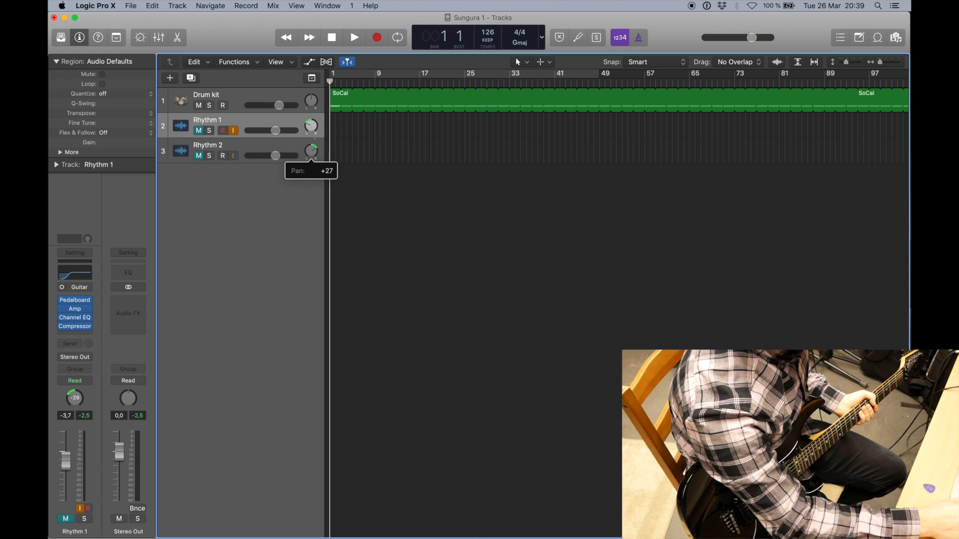
pyautogui.click(311, 127)
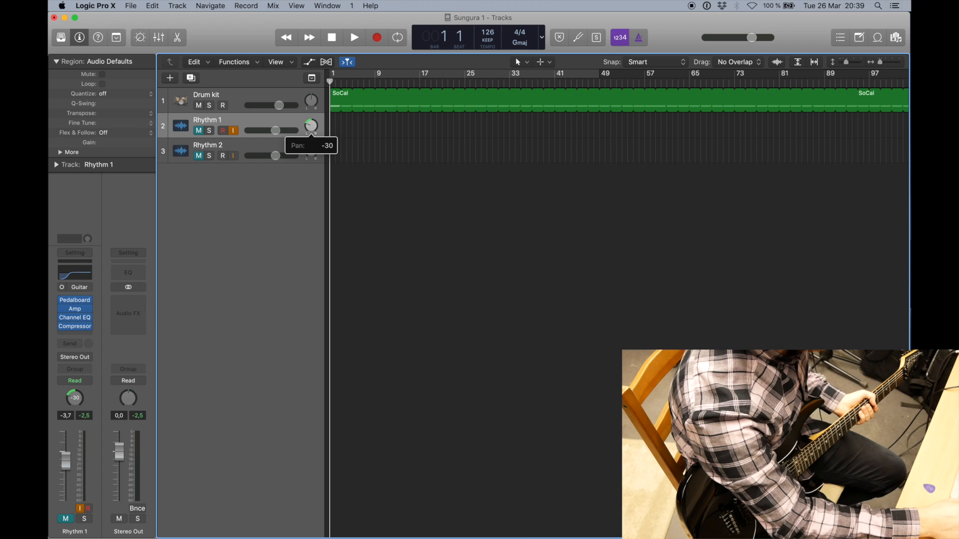
# - Unmute both guitar tracks and record the rhythm guitar part on Rhythm 1 from bar 1
pyautogui.click(209, 147)
pyautogui.click(220, 126)
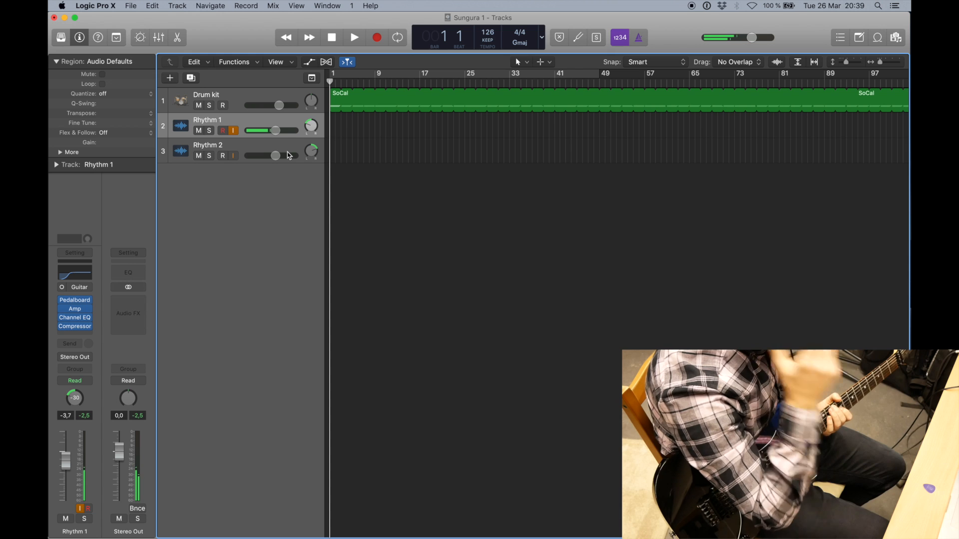
pyautogui.press('r')
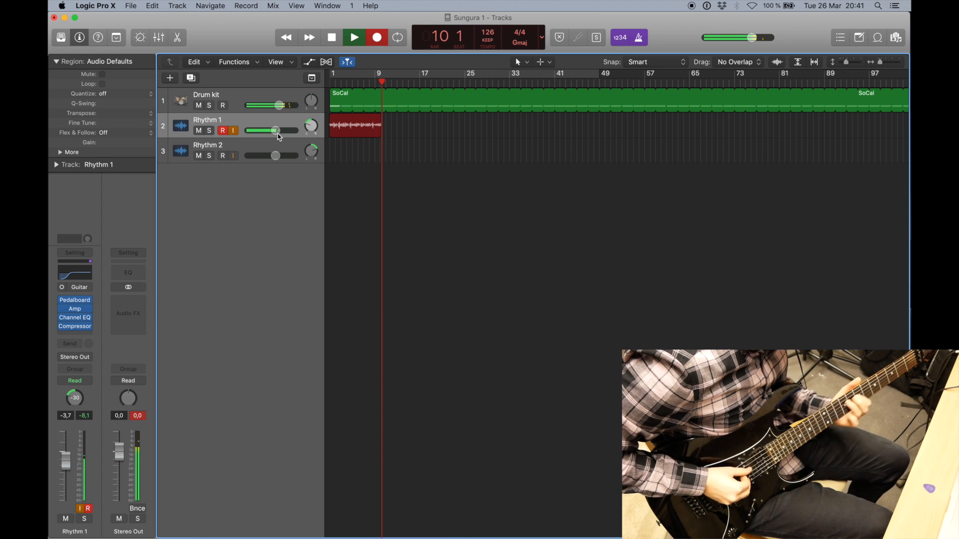
pyautogui.press('space')
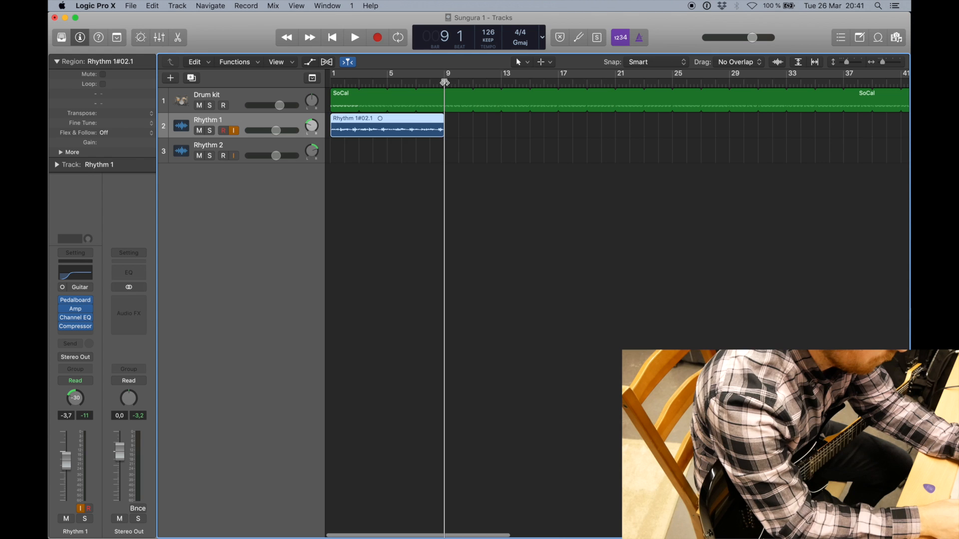
# - Repeat the eight-bar Rhythm 1 region three times so the part extends to bar 33
pyautogui.press('super+r')
pyautogui.press('super+r')
pyautogui.press('super+r')
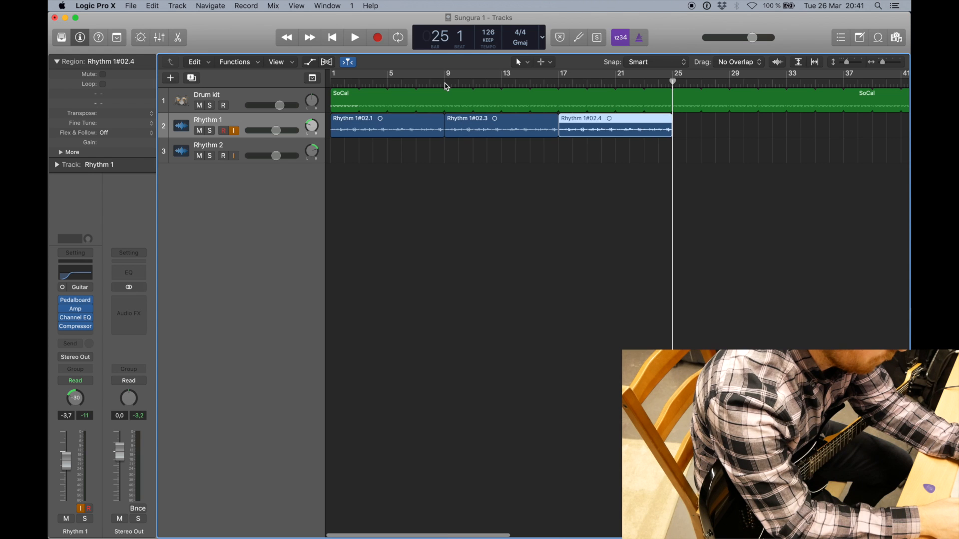
# - Play back the transition into the repeated Rhythm 1 region, starting from about bar 8
pyautogui.click(435, 208)
pyautogui.click(432, 83)
pyautogui.press('space')
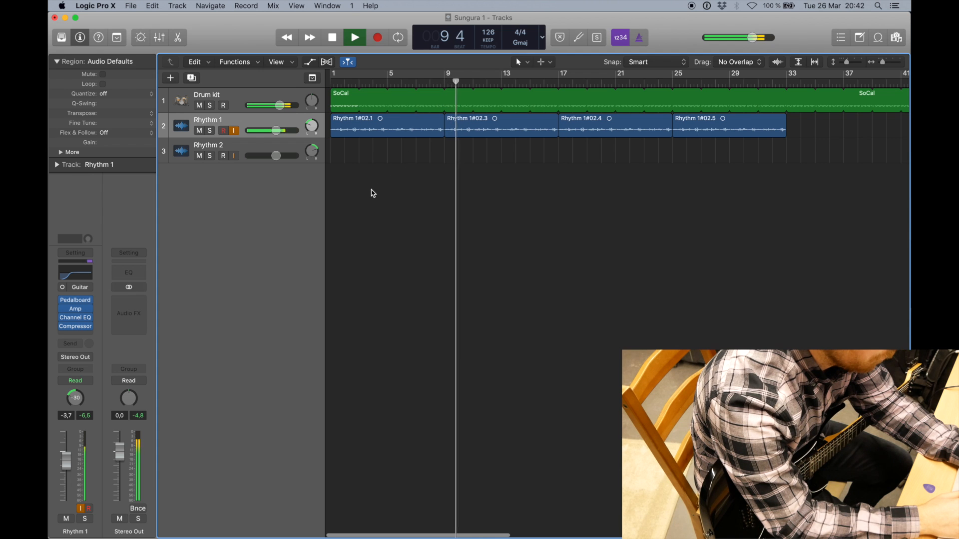
pyautogui.press('super+Left')
pyautogui.press('super+Left')
pyautogui.press('super+Left')
pyautogui.press('space')
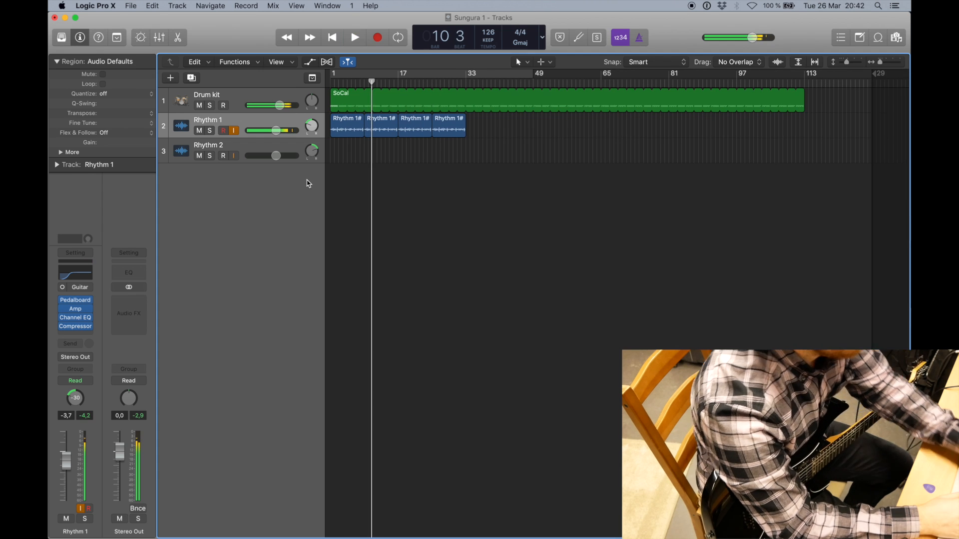
# - Lower the Rhythm 1 volume and record the second guitar part on Rhythm 2 from bar 1
pyautogui.moveTo(276, 131); pyautogui.dragTo(253, 144)
pyautogui.click(252, 148)
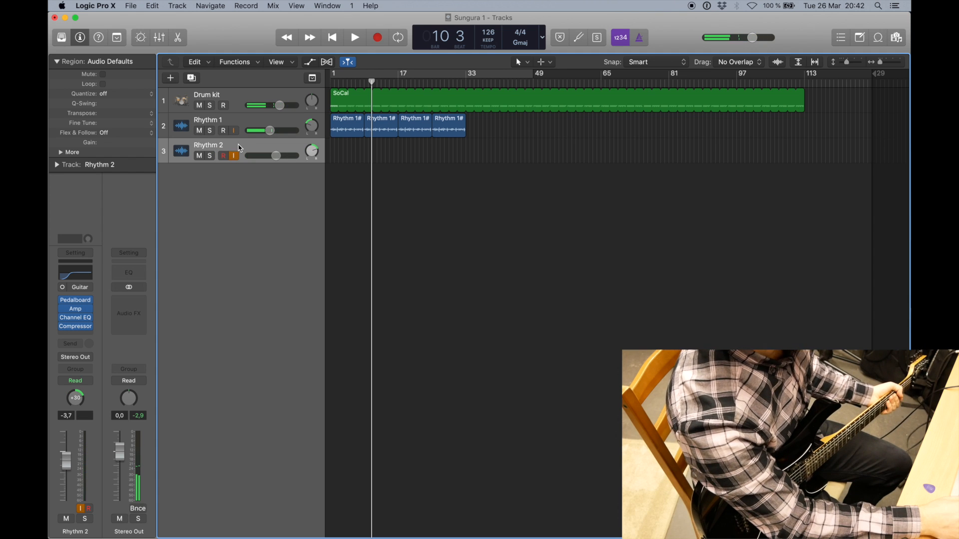
pyautogui.press('Return')
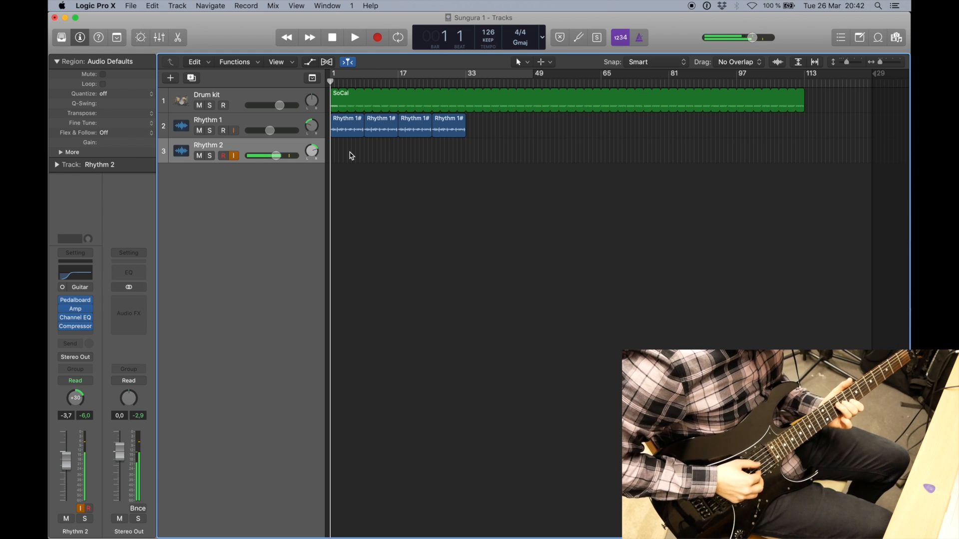
pyautogui.press('r')
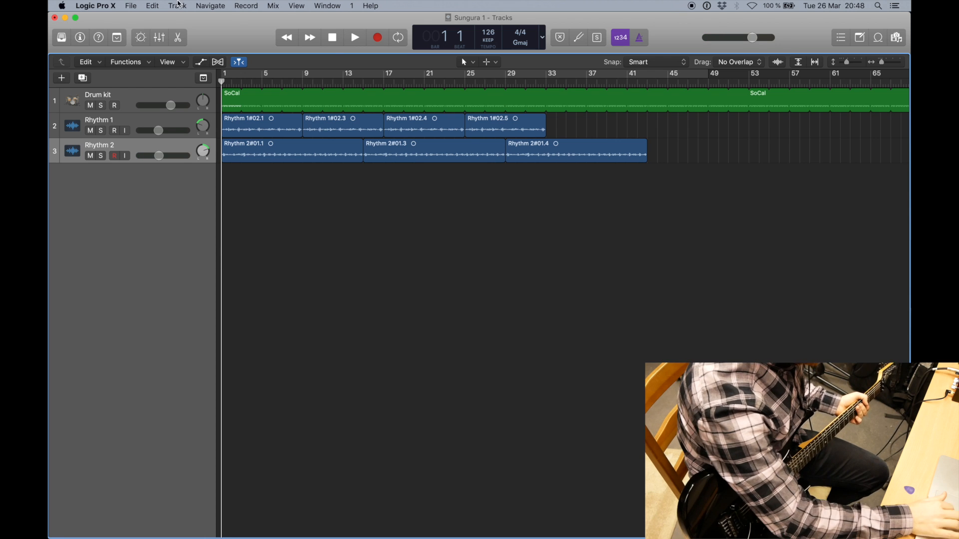
# - Create a new audio track below Rhythm 2 and insert a mono Pedalboard effect on it
pyautogui.click(177, 5)
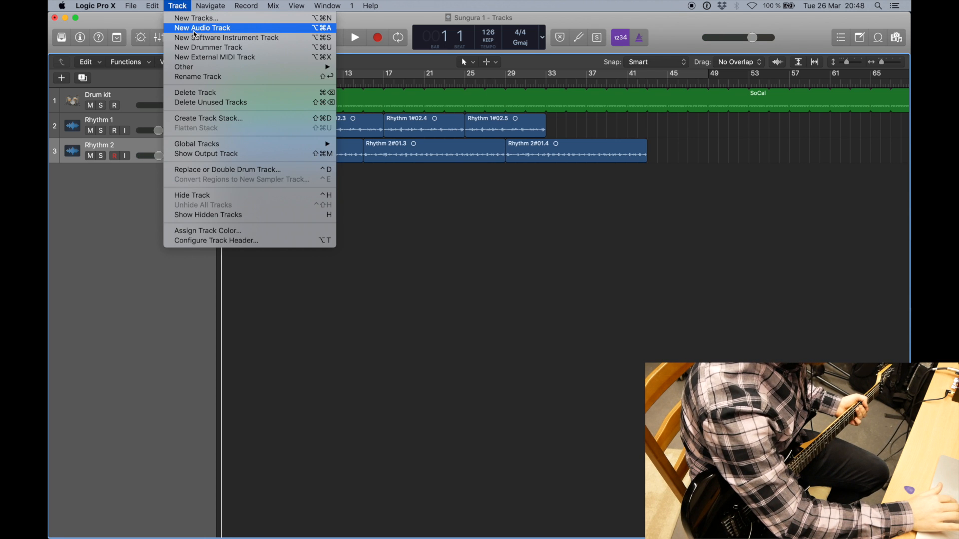
pyautogui.click(194, 31)
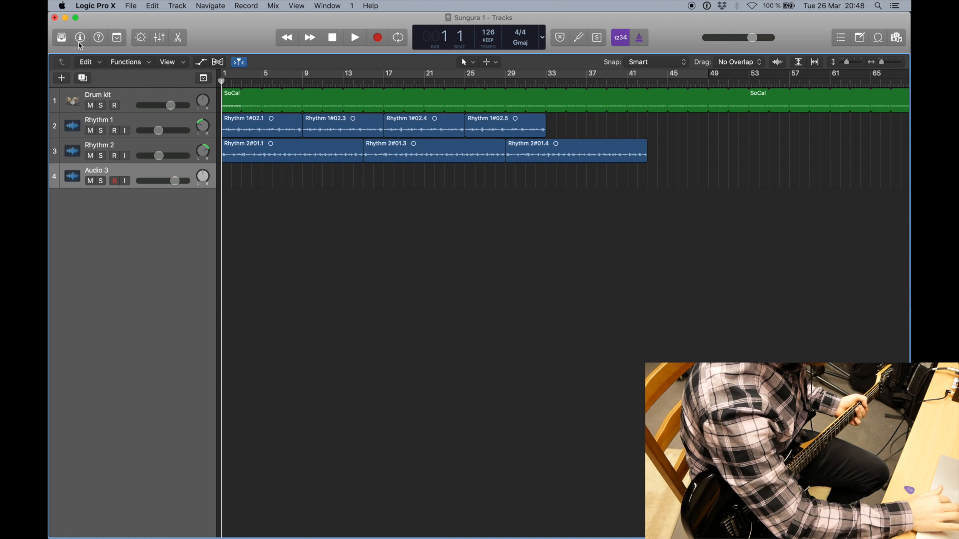
pyautogui.click(80, 38)
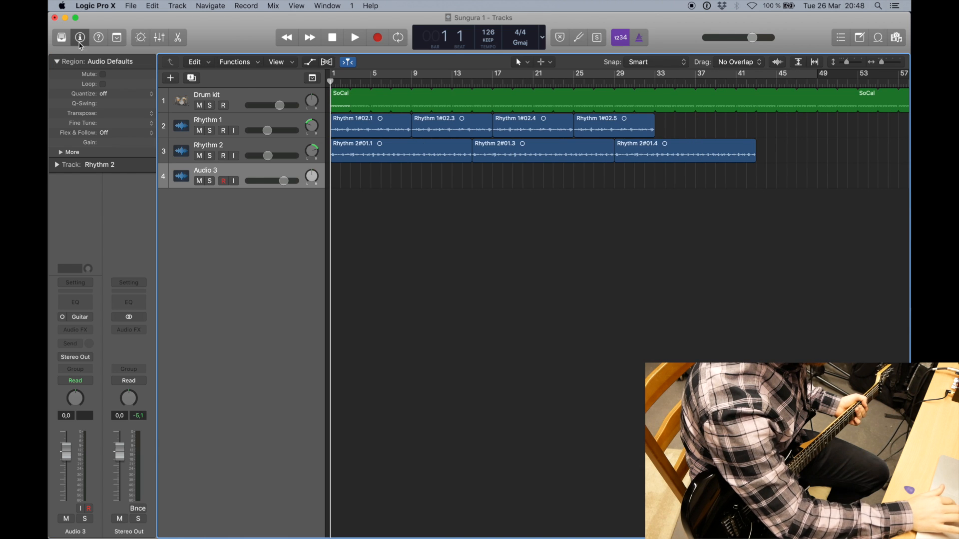
pyautogui.click(77, 330)
pyautogui.moveTo(98, 370)
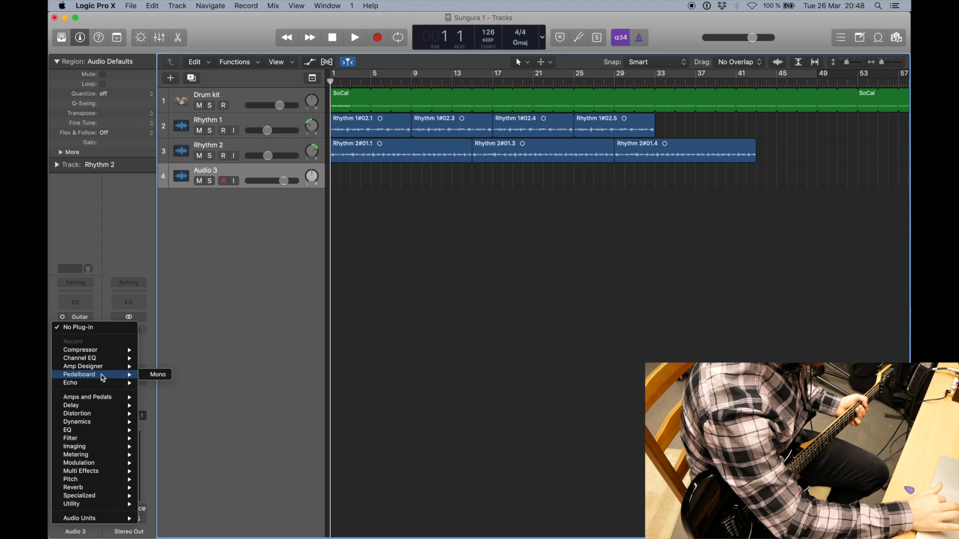
pyautogui.click(157, 375)
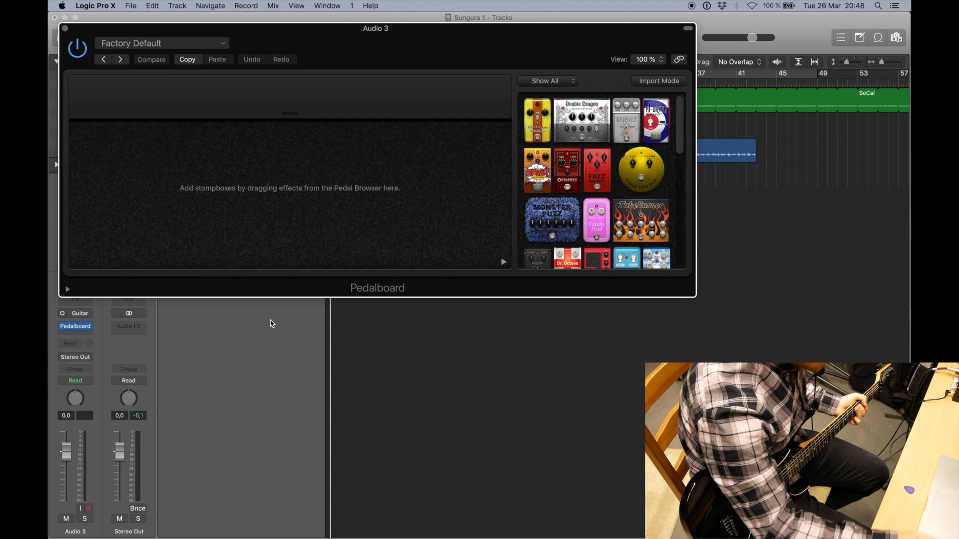
# - Add the Heavenly Chorus pedal to the board, adjusting its feedback to 24% and its tempo-synced rate to 3 bars
pyautogui.moveTo(647, 262); pyautogui.dragTo(142, 217)
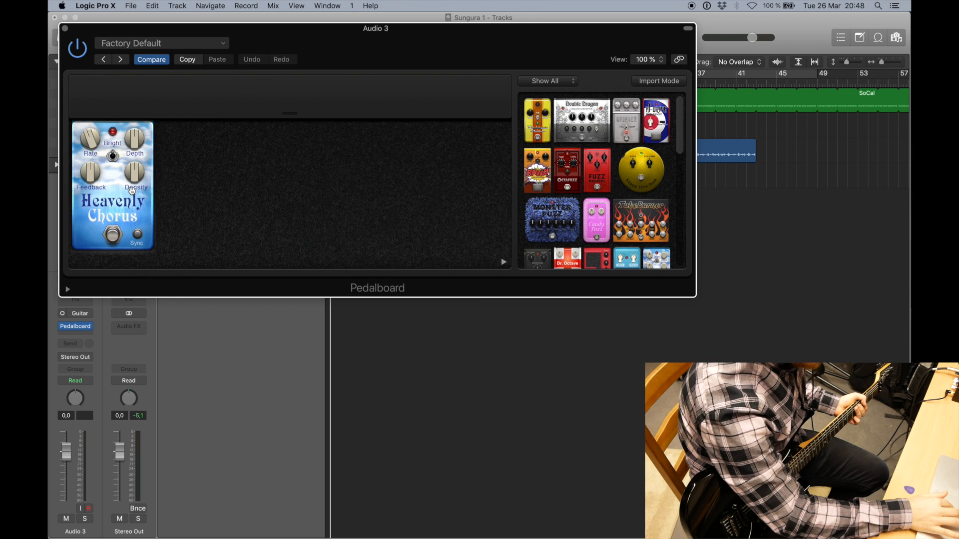
pyautogui.moveTo(135, 157); pyautogui.dragTo(135, 141)
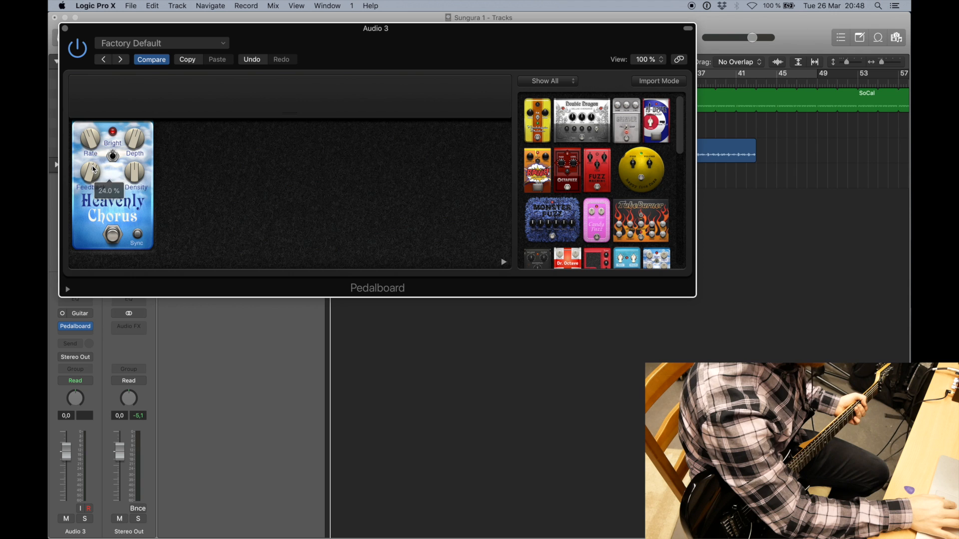
pyautogui.moveTo(136, 181)
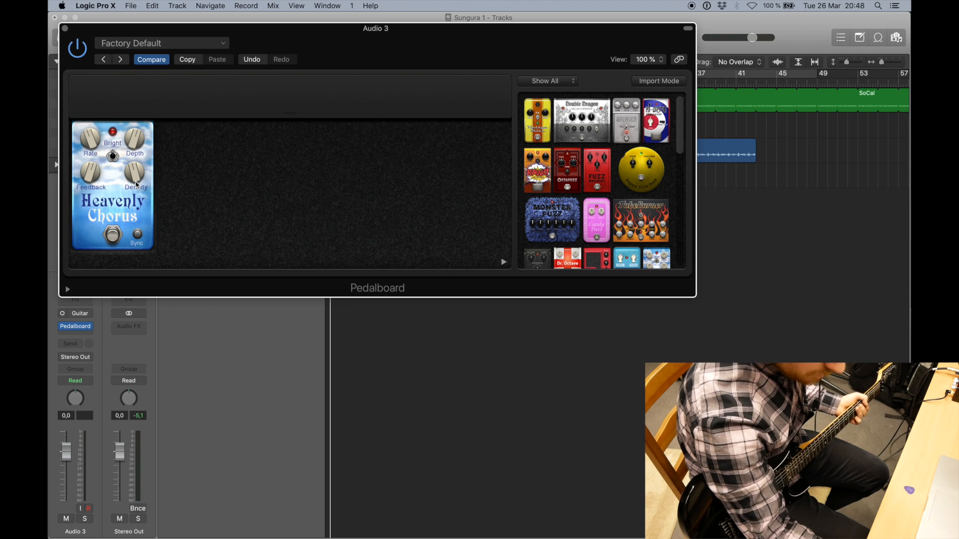
pyautogui.moveTo(95, 157)
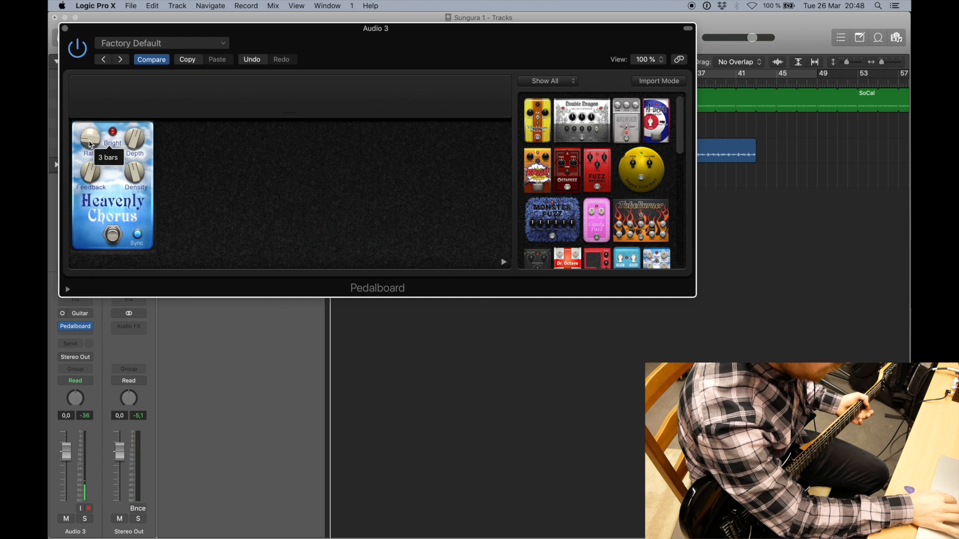
# - Turn on input monitoring for Audio 3, audition the chorus pedal, and close the Pedalboard
pyautogui.moveTo(115, 36); pyautogui.dragTo(243, 222)
pyautogui.click(234, 181)
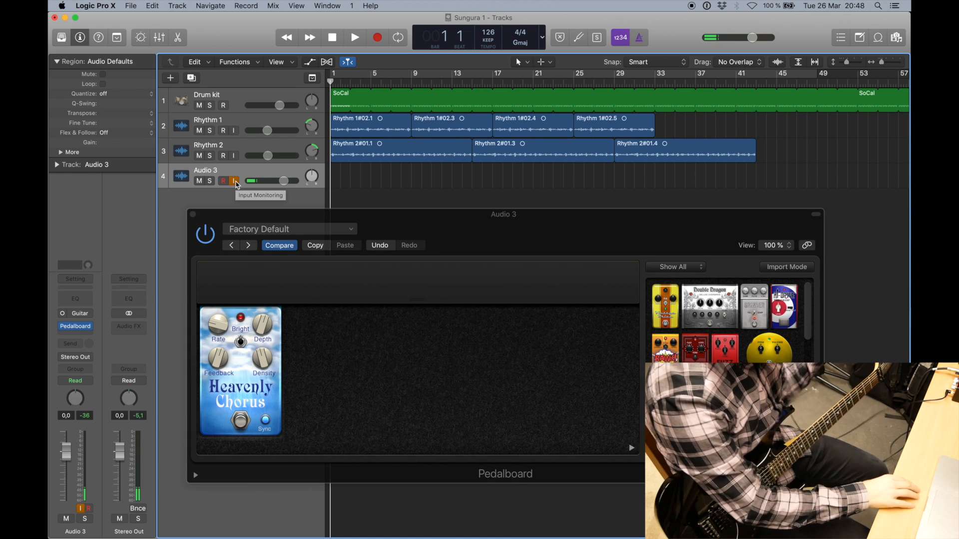
pyautogui.click(240, 422)
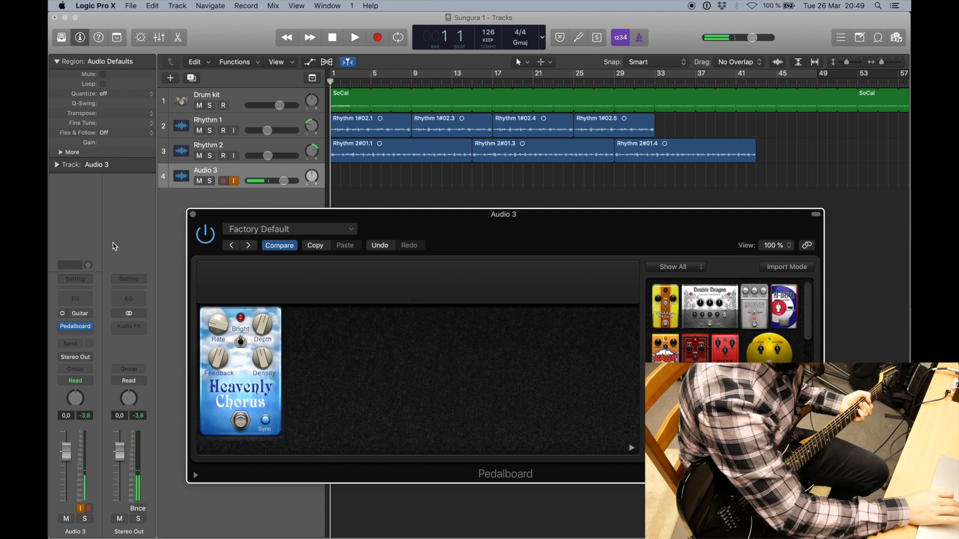
pyautogui.click(192, 215)
# - Insert a mono Amp Designer on Audio 3 and choose the Vintage British Stack model
pyautogui.click(80, 335)
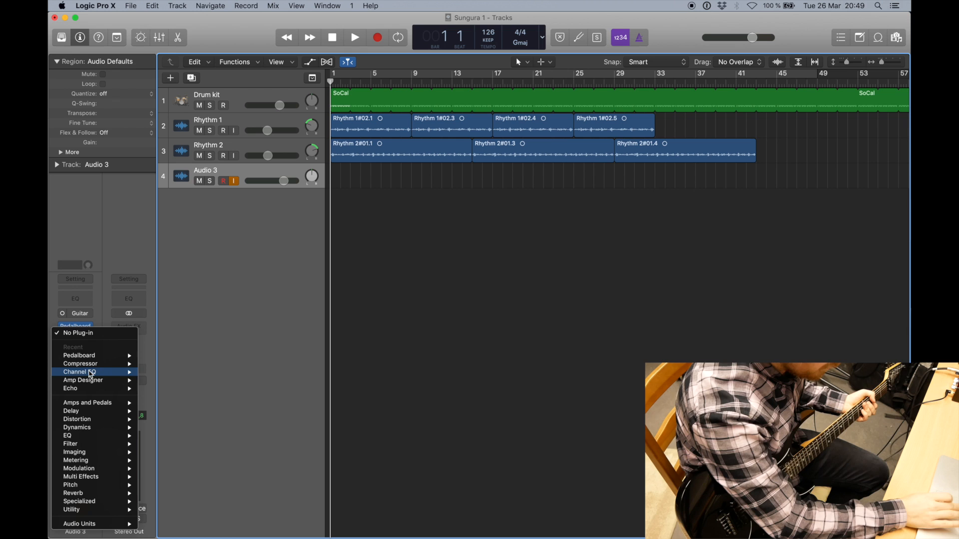
pyautogui.moveTo(89, 382)
pyautogui.click(157, 380)
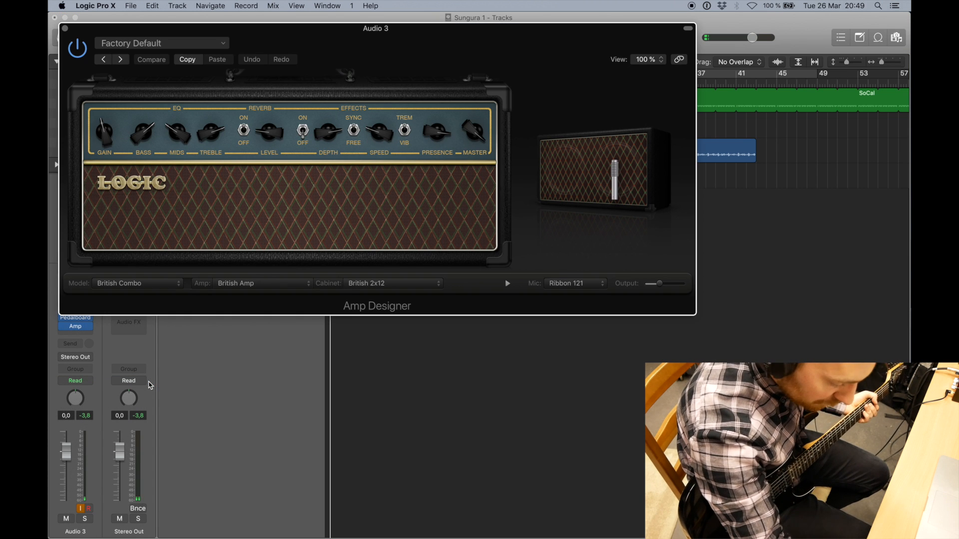
pyautogui.click(135, 283)
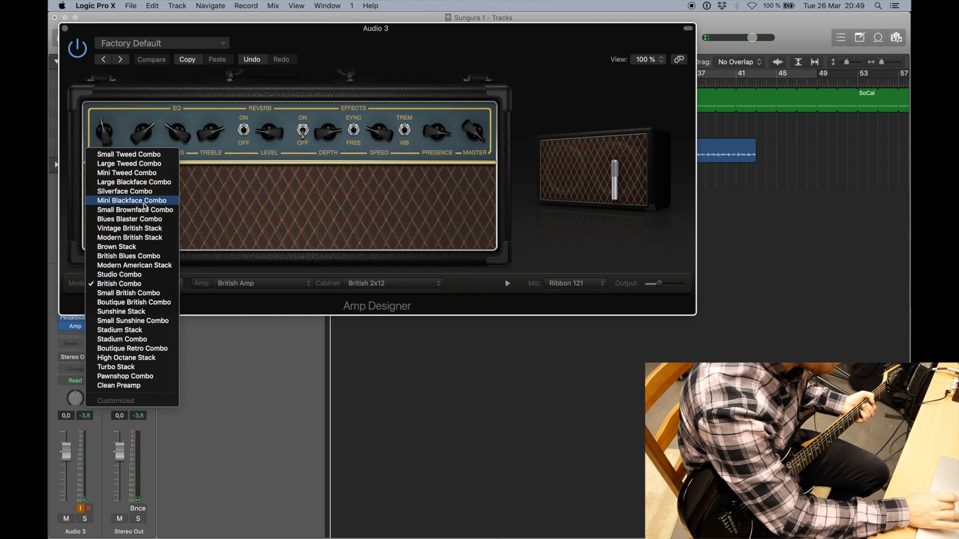
pyautogui.click(134, 231)
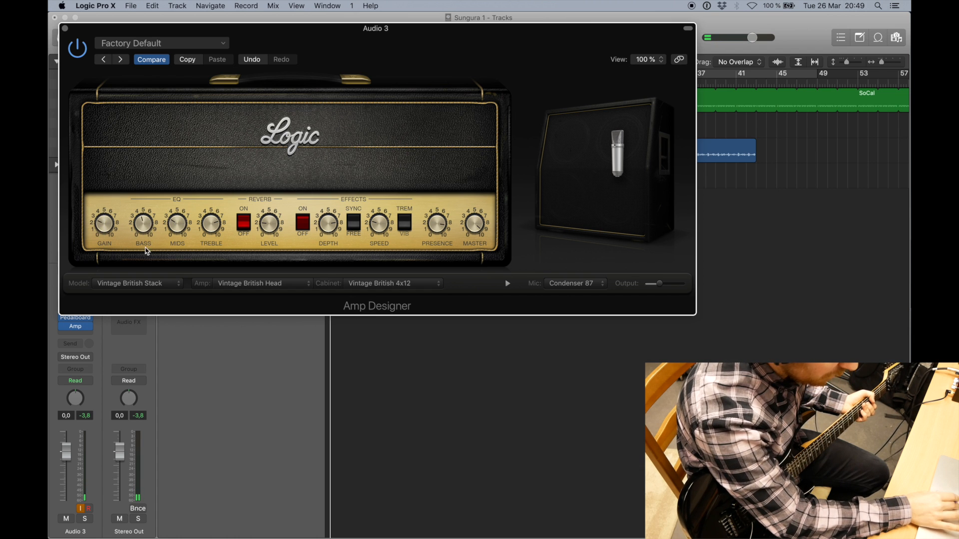
pyautogui.moveTo(251, 45); pyautogui.dragTo(365, 256)
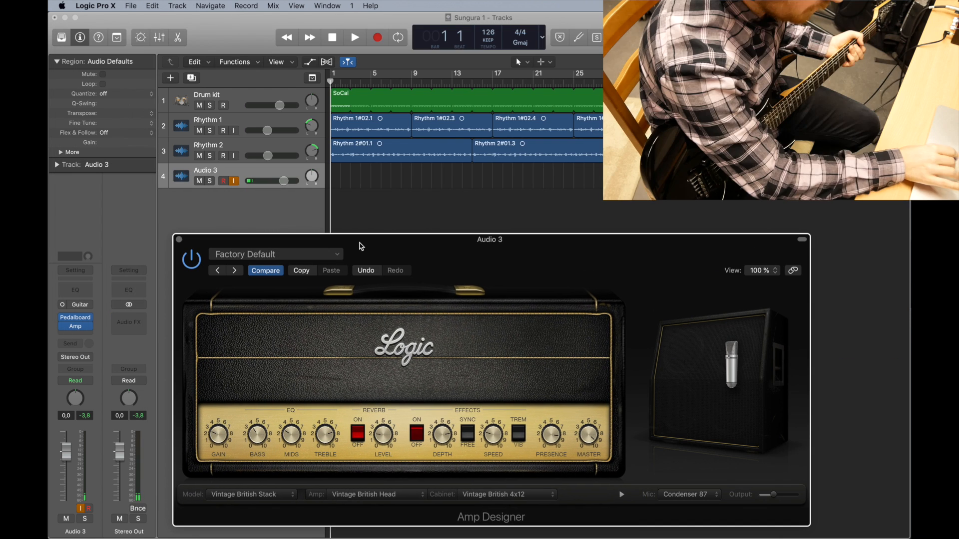
# - Lower the Audio 3 volume to -7.0 dB and fine-tune the amp's presence with its reverb switched on
pyautogui.moveTo(280, 181); pyautogui.dragTo(254, 205)
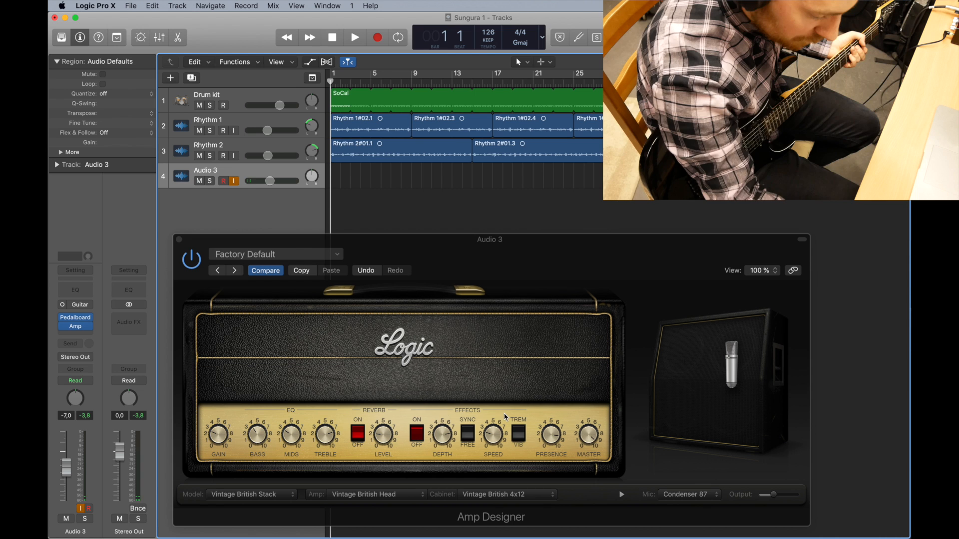
pyautogui.click(554, 459)
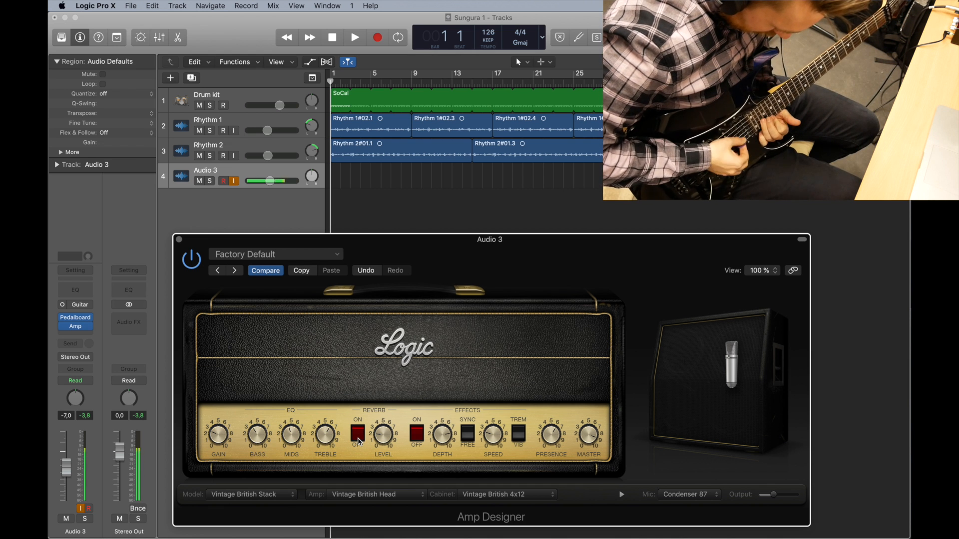
pyautogui.click(357, 433)
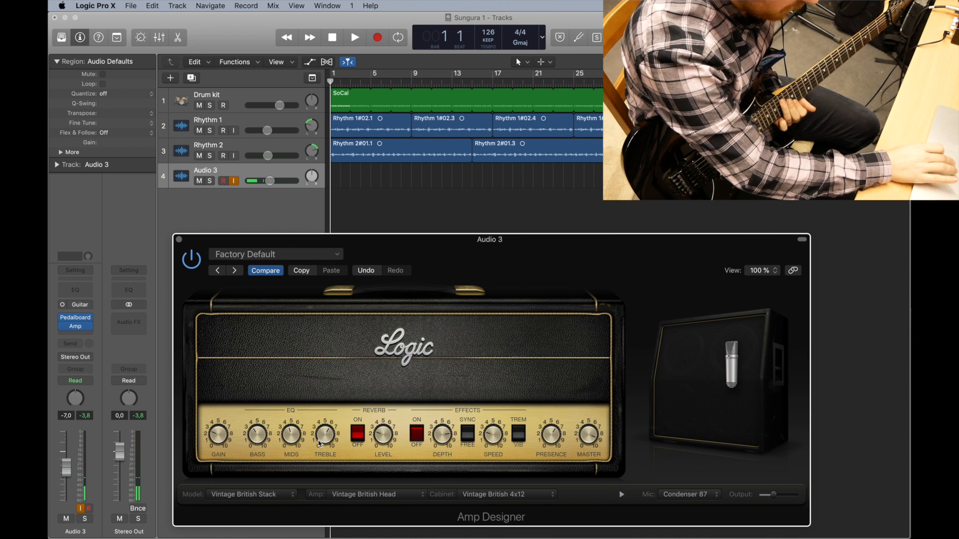
pyautogui.click(179, 239)
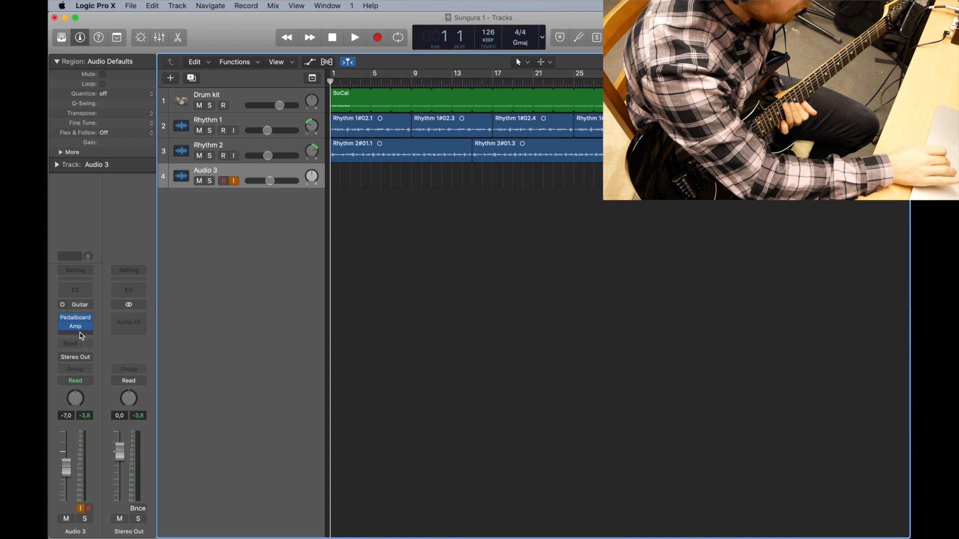
# - Insert a mono Channel EQ on Audio 3 with a 72 Hz low cut, -1.0 dB at 164 Hz and +1.0 dB at 280 Hz
pyautogui.click(81, 337)
pyautogui.moveTo(91, 385)
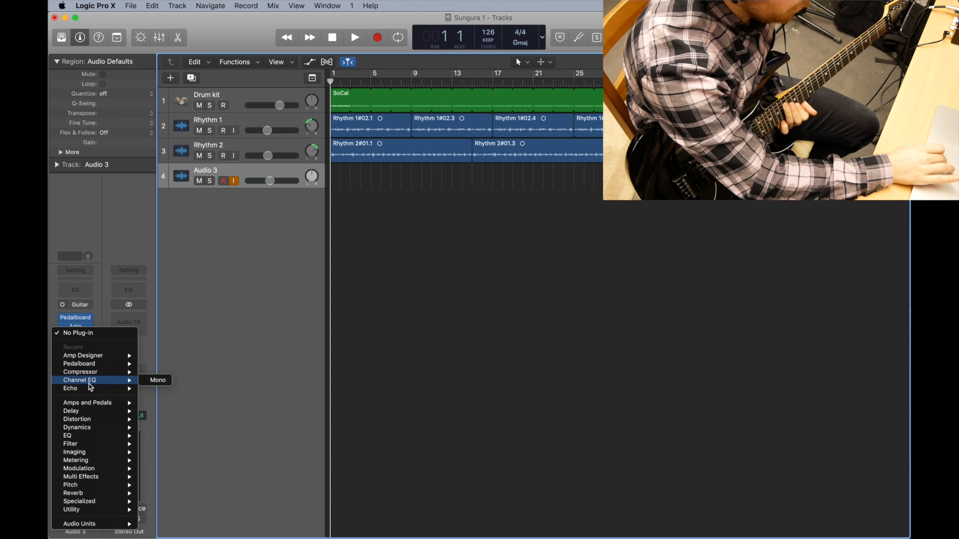
pyautogui.click(152, 382)
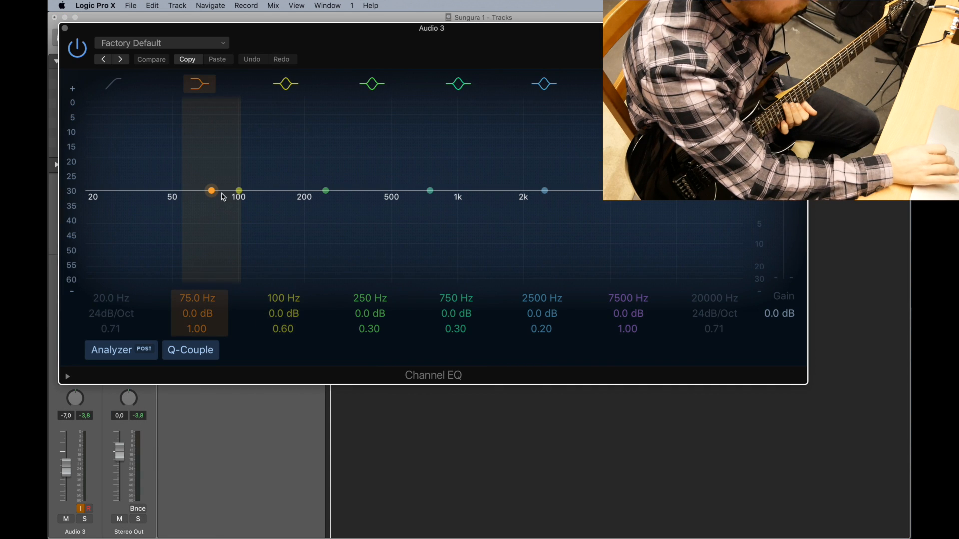
pyautogui.click(113, 86)
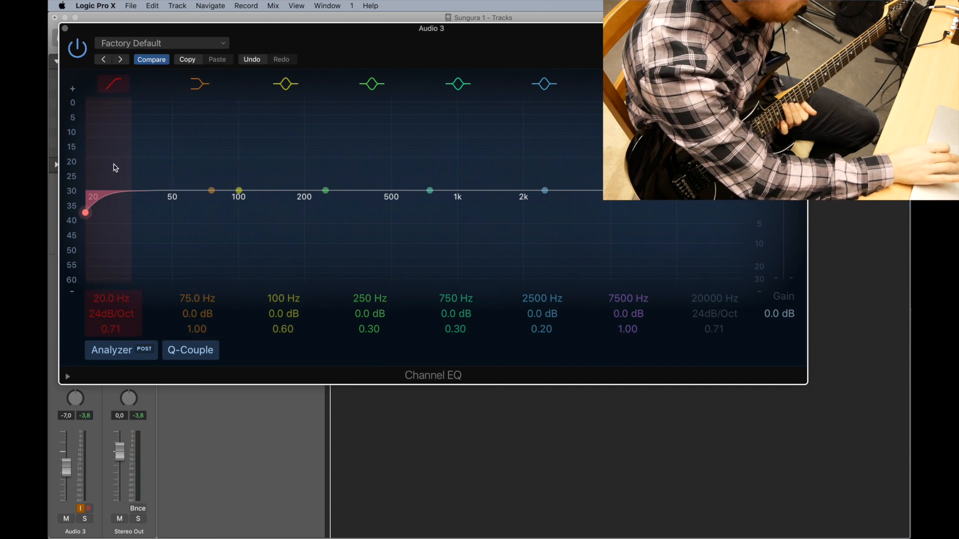
pyautogui.moveTo(92, 219); pyautogui.dragTo(178, 212)
pyautogui.moveTo(326, 190); pyautogui.dragTo(338, 184)
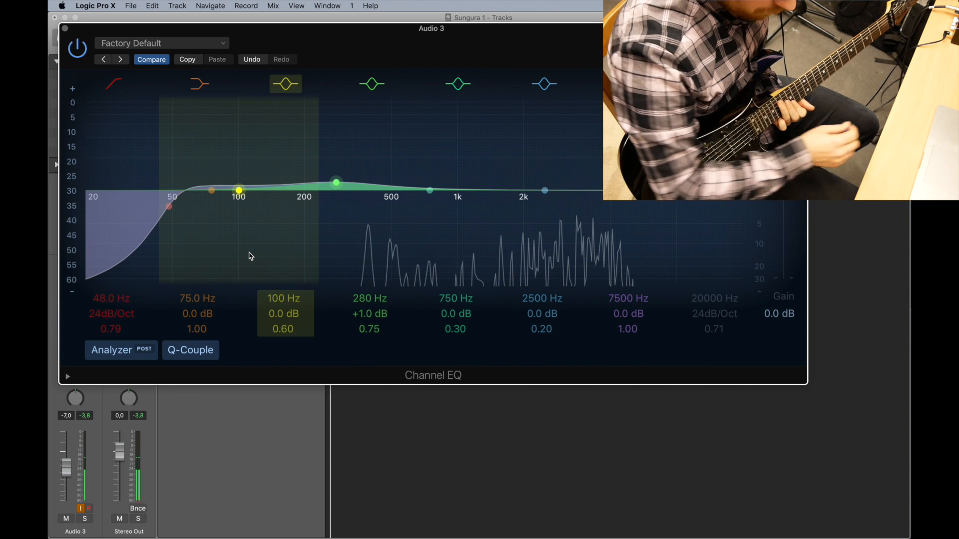
pyautogui.moveTo(155, 256)
pyautogui.mouseDown()
pyautogui.moveTo(172, 209)
pyautogui.moveTo(209, 209)
pyautogui.moveTo(240, 192)
pyautogui.moveTo(292, 198)
pyautogui.mouseUp()
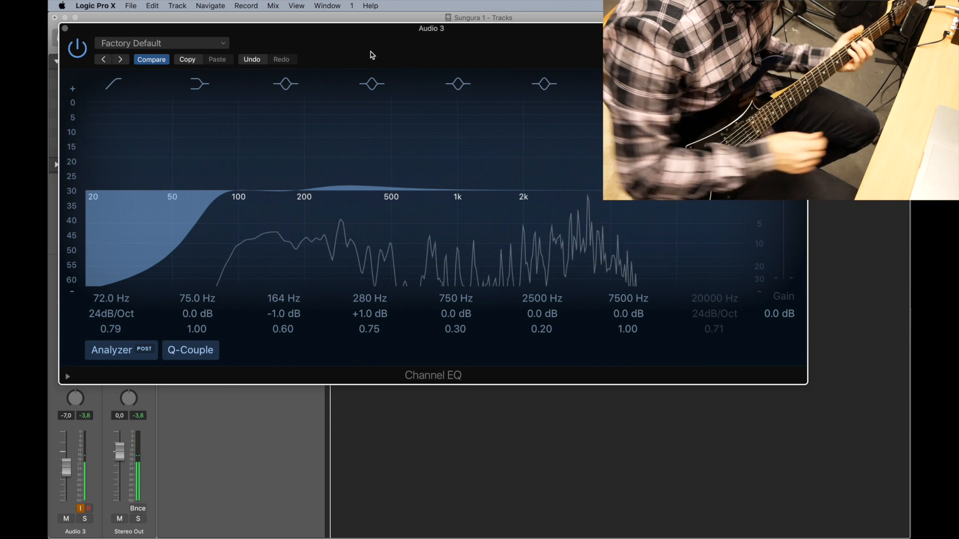
pyautogui.click(65, 30)
# - Insert a mono Compressor on Audio 3 in Studio FET mode with a ratio of about 3:1 and soft distortion
pyautogui.click(76, 336)
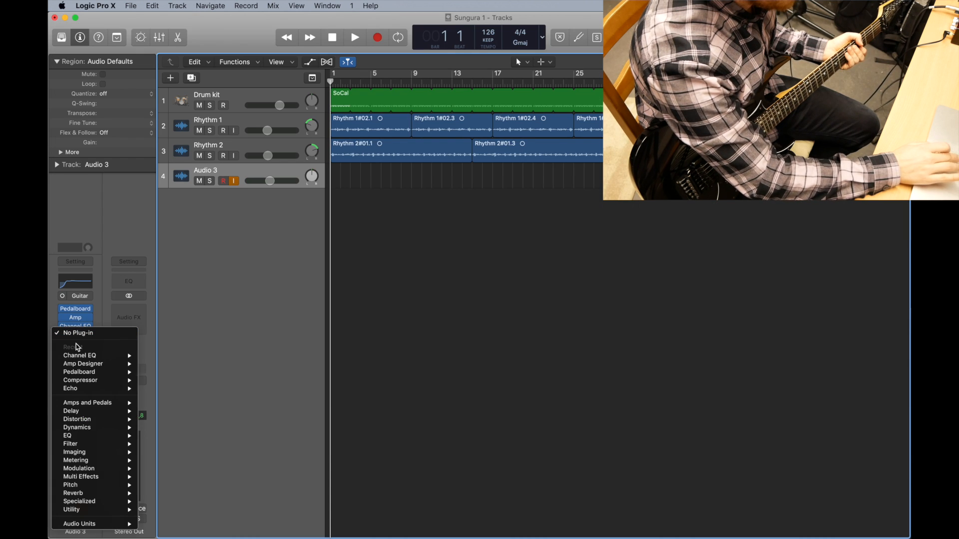
pyautogui.moveTo(100, 380)
pyautogui.click(165, 382)
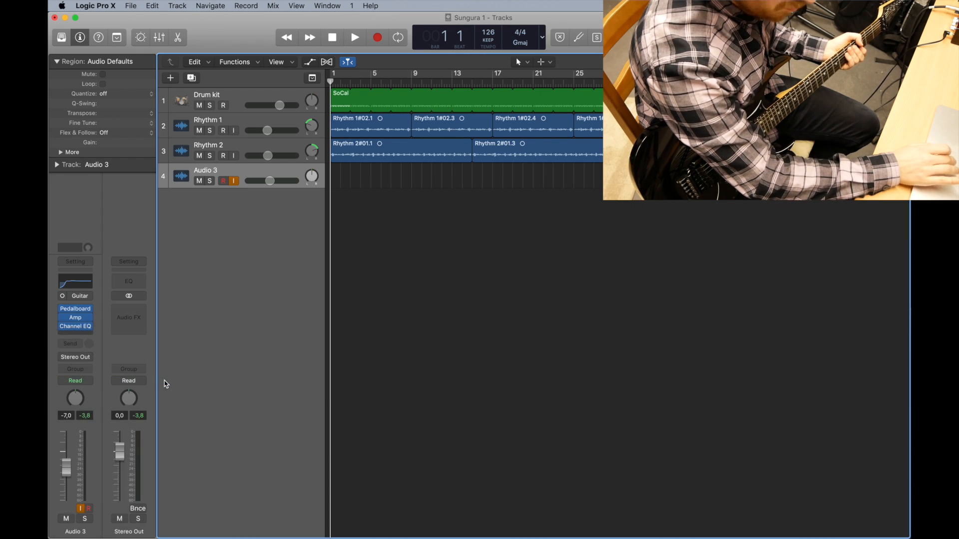
pyautogui.click(244, 95)
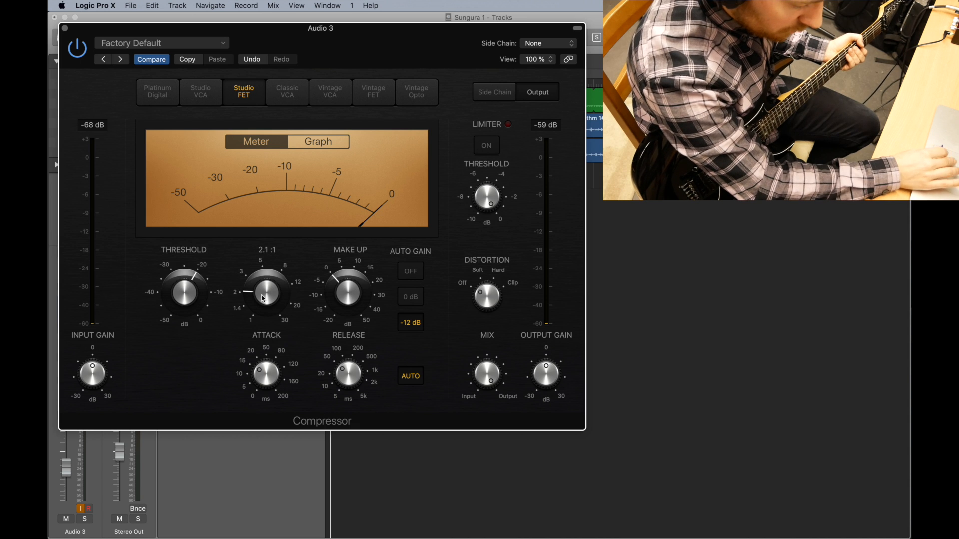
pyautogui.moveTo(256, 298); pyautogui.dragTo(255, 283)
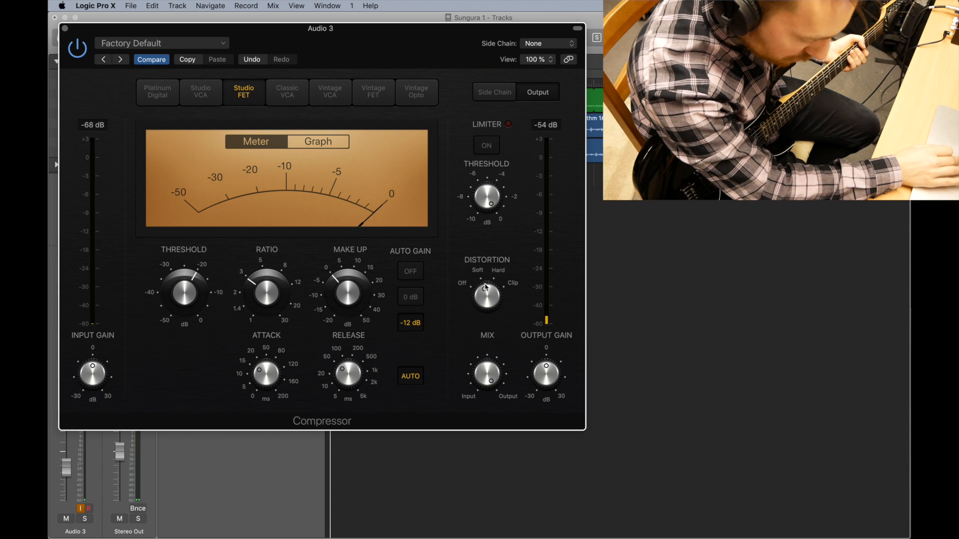
# - Turn off the Compressor's auto gain, reduce the mix, and set the attack to 16.5 ms and the make-up gain to 2.5 dB
pyautogui.click(410, 272)
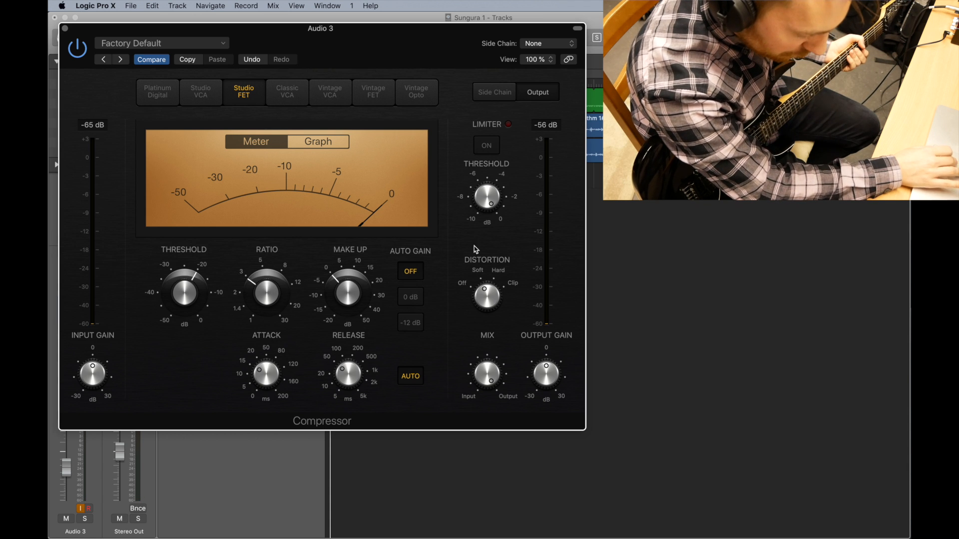
pyautogui.moveTo(477, 378)
pyautogui.moveTo(482, 397); pyautogui.dragTo(484, 415)
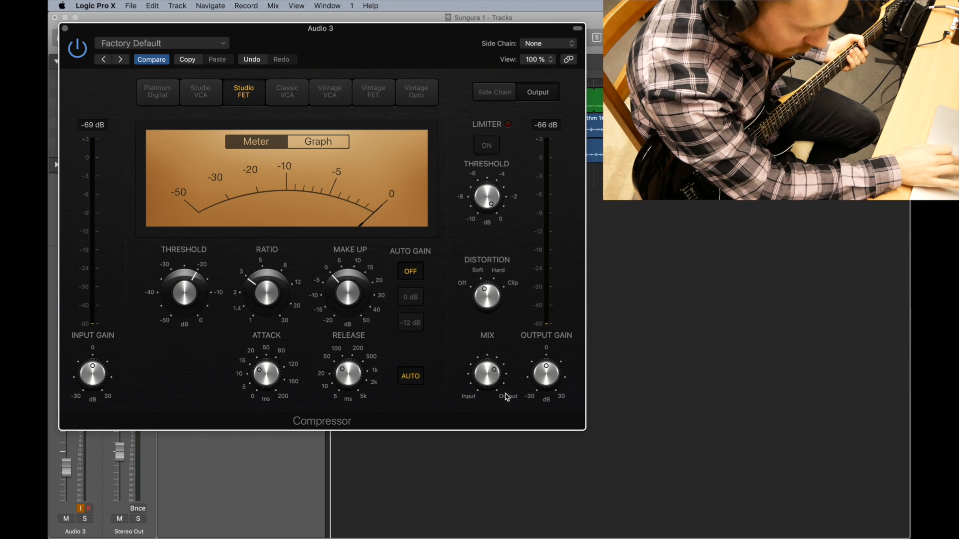
pyautogui.moveTo(369, 368)
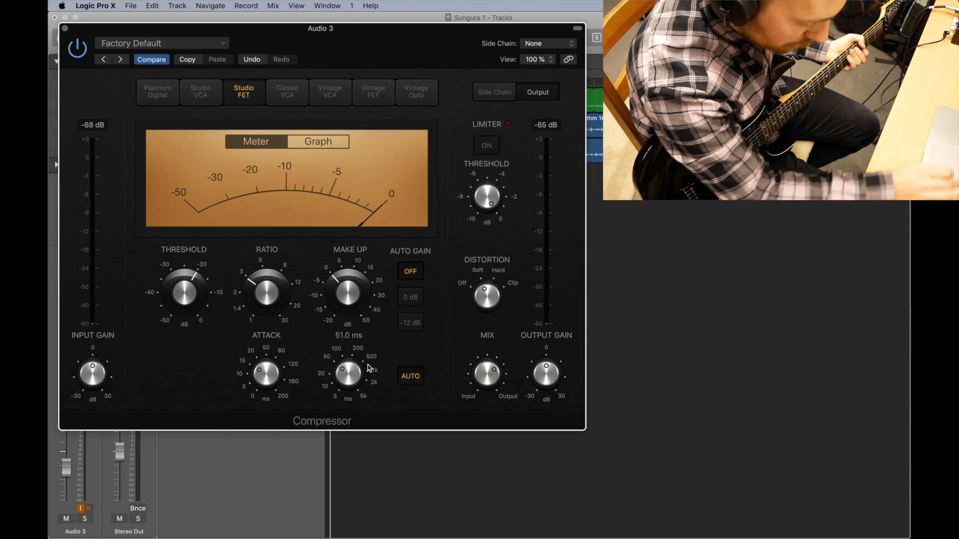
pyautogui.moveTo(265, 374)
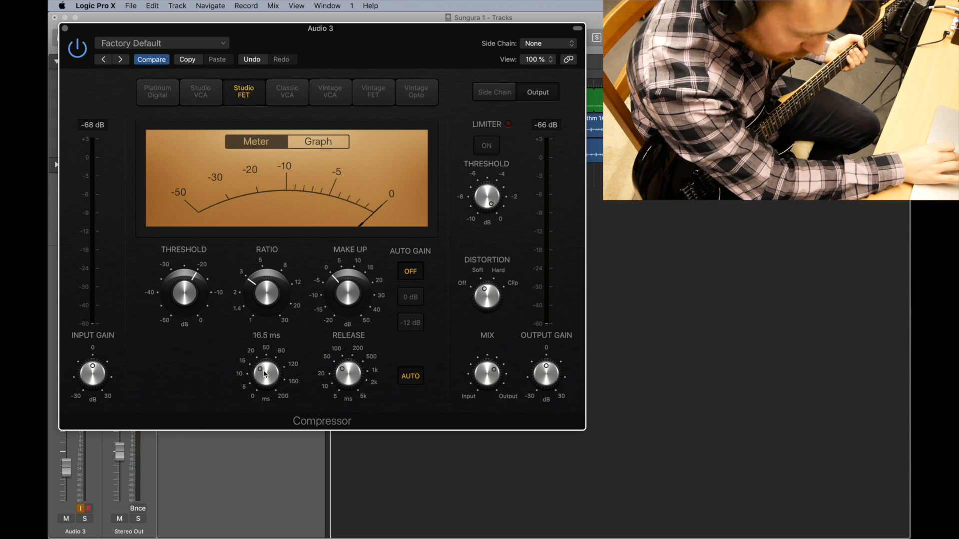
pyautogui.moveTo(275, 307)
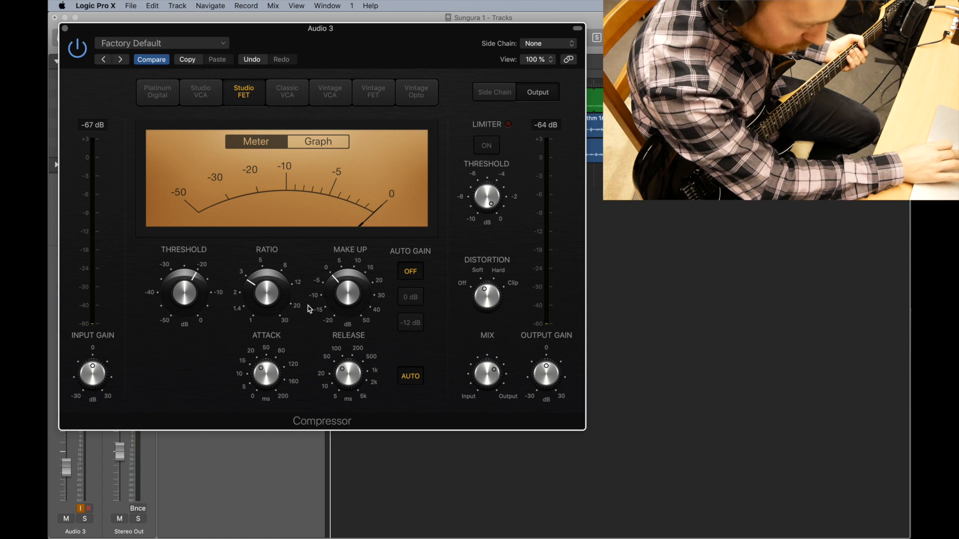
pyautogui.moveTo(350, 301)
pyautogui.moveTo(348, 300); pyautogui.dragTo(348, 299)
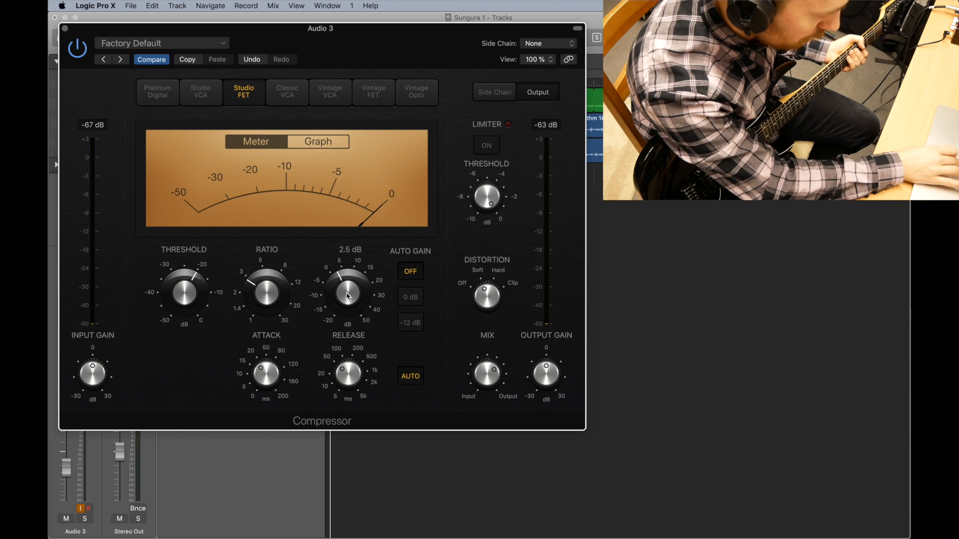
# - Insert an Echo on Audio 3 after the Compressor and set its note value to 1/8 triplet
pyautogui.moveTo(202, 313)
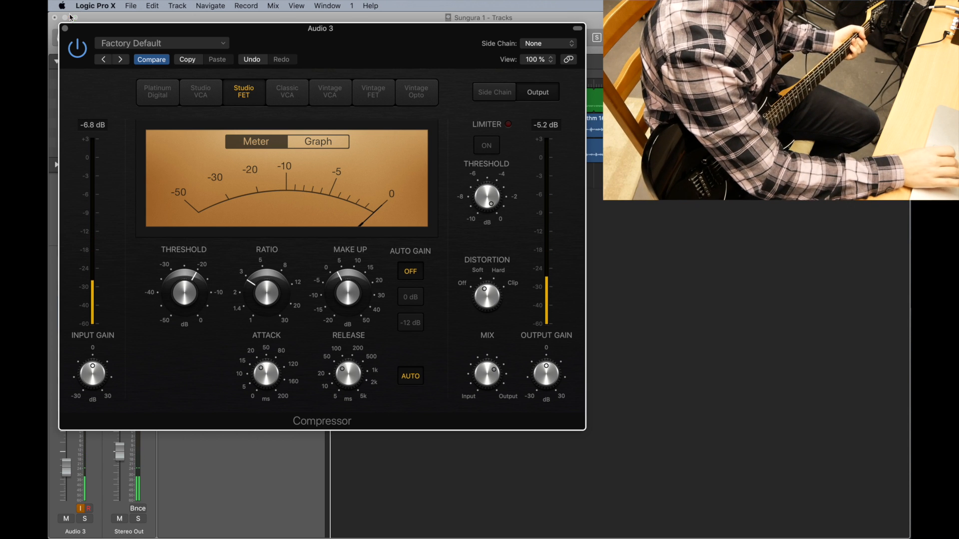
pyautogui.click(65, 30)
pyautogui.click(75, 334)
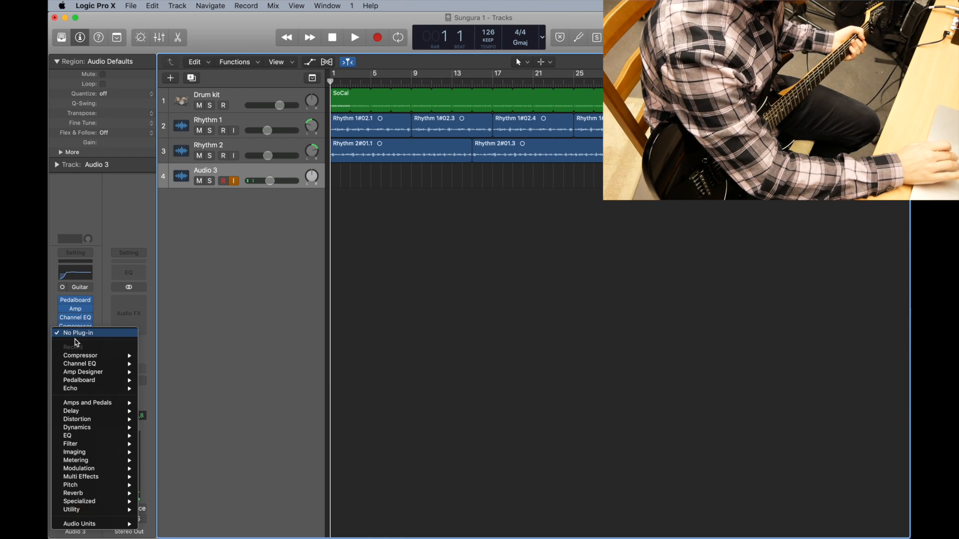
pyautogui.moveTo(89, 392)
pyautogui.click(152, 389)
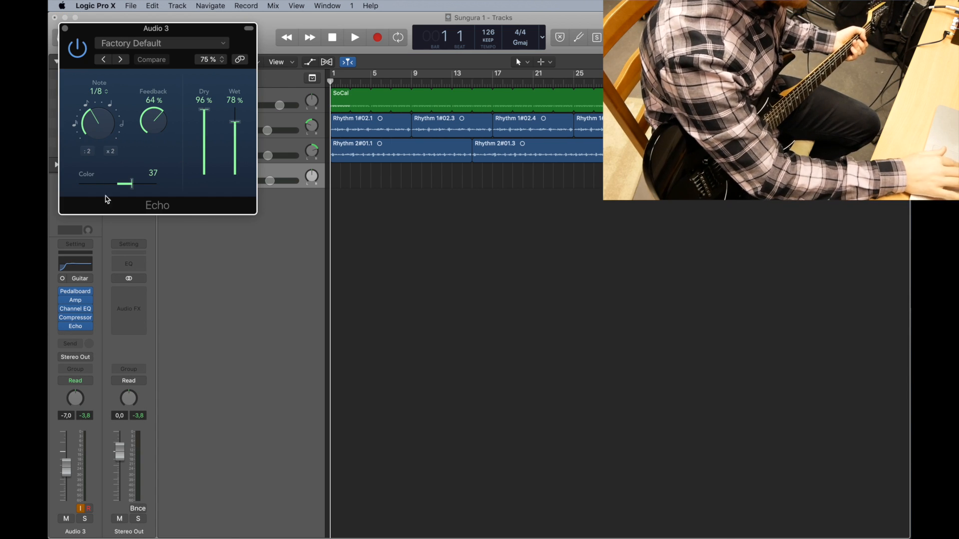
pyautogui.click(106, 92)
pyautogui.click(100, 81)
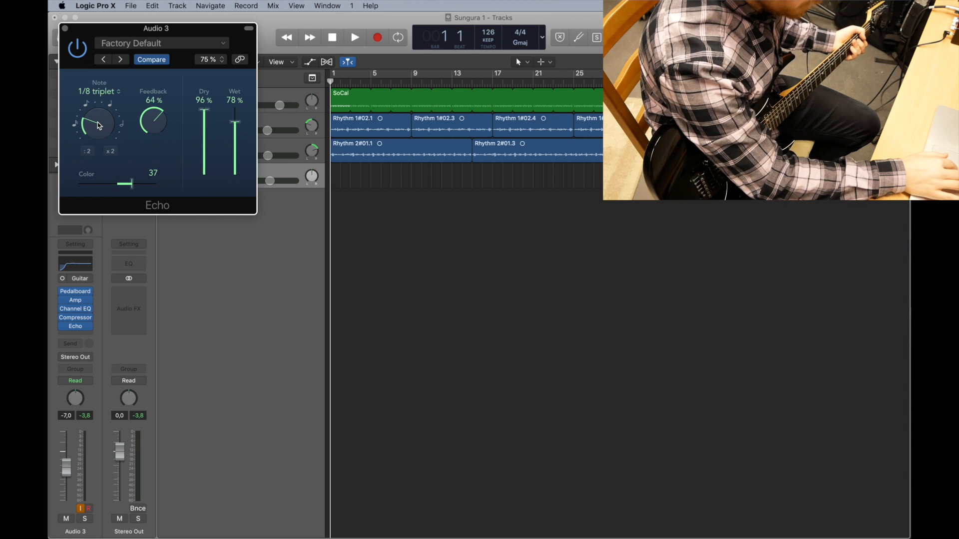
# - Set the Echo's feedback to 28%, dry to 98%, wet to 2% and color to 20
pyautogui.moveTo(156, 120); pyautogui.dragTo(159, 174)
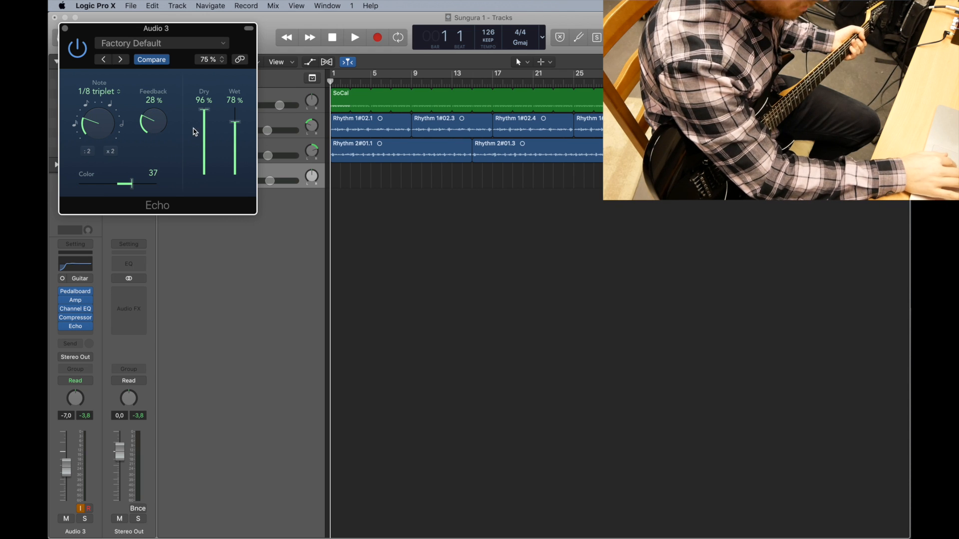
pyautogui.moveTo(209, 111); pyautogui.dragTo(236, 171)
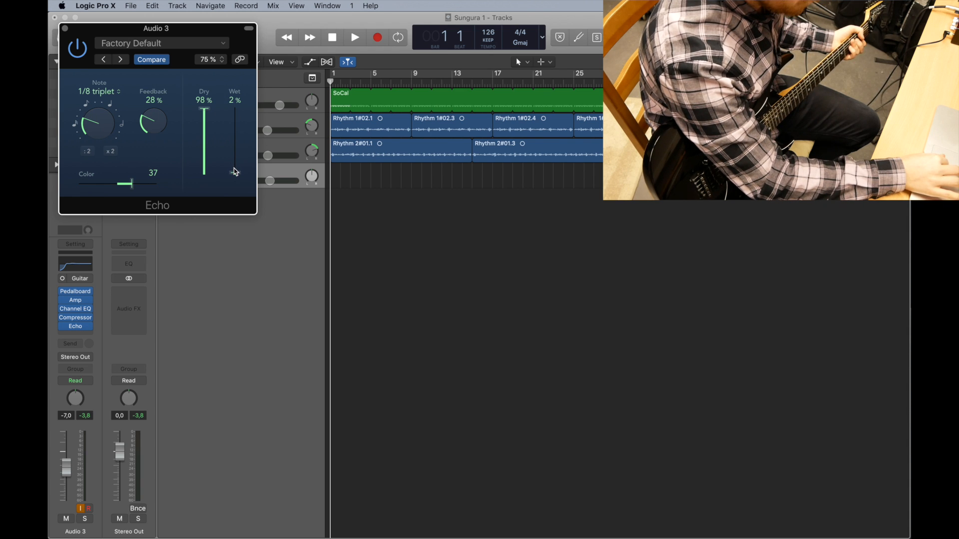
pyautogui.moveTo(152, 180); pyautogui.dragTo(127, 188)
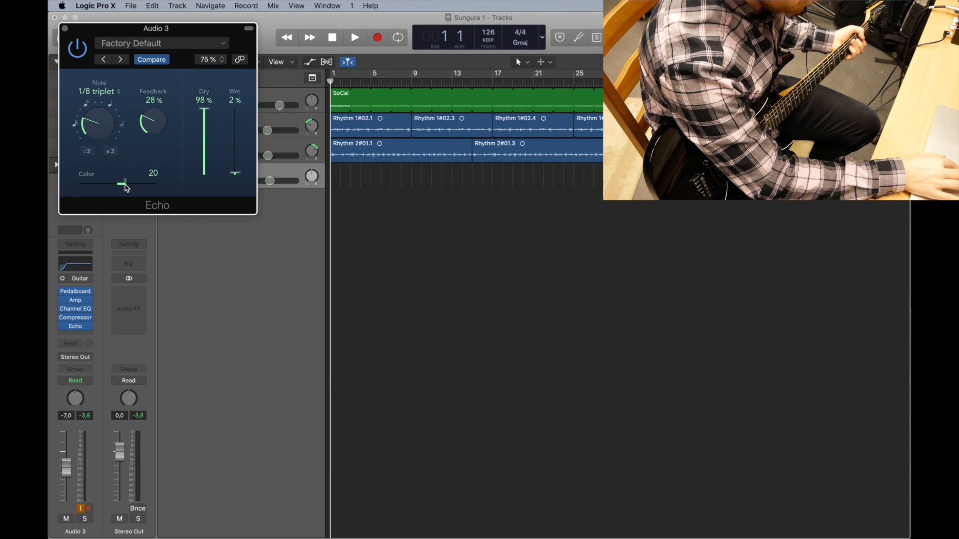
pyautogui.click(65, 28)
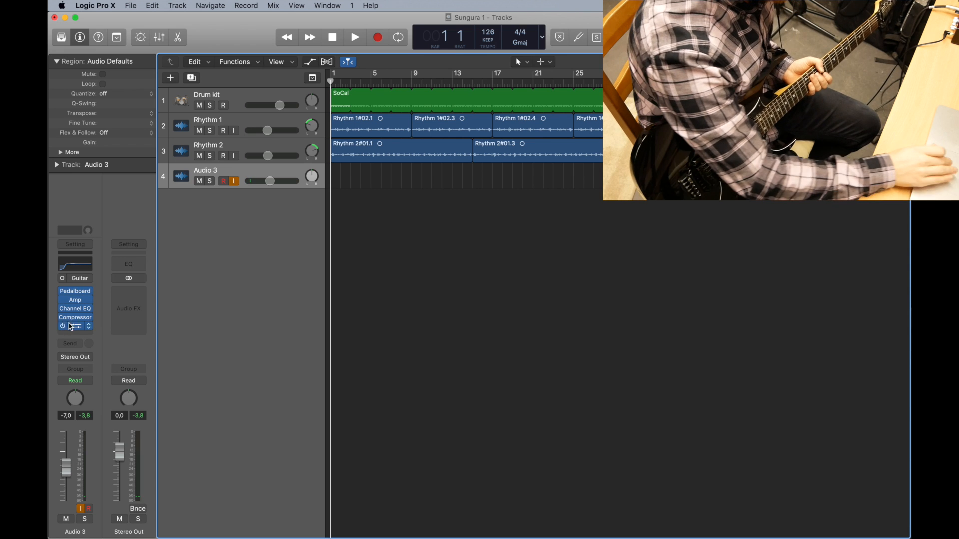
# - Bypass all five Audio 3 plug-ins and switch them back on to compare the guitar's dry and processed sound
pyautogui.click(63, 291)
pyautogui.click(63, 299)
pyautogui.click(63, 309)
pyautogui.click(63, 318)
pyautogui.click(63, 327)
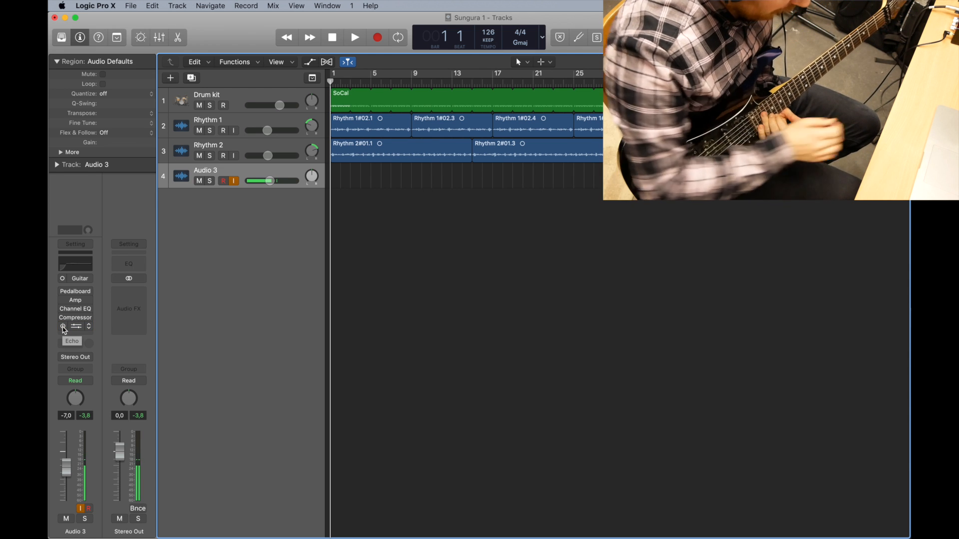
pyautogui.click(63, 326)
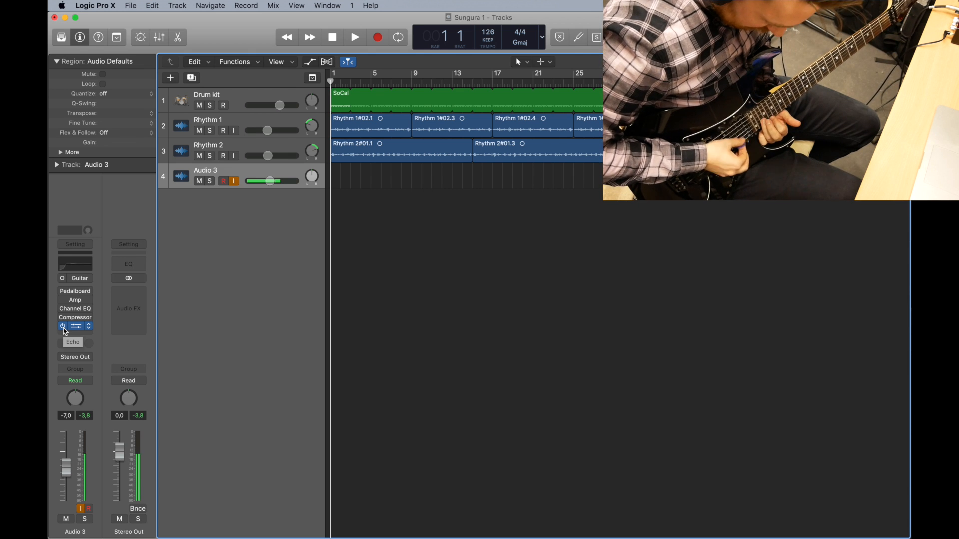
pyautogui.click(64, 329)
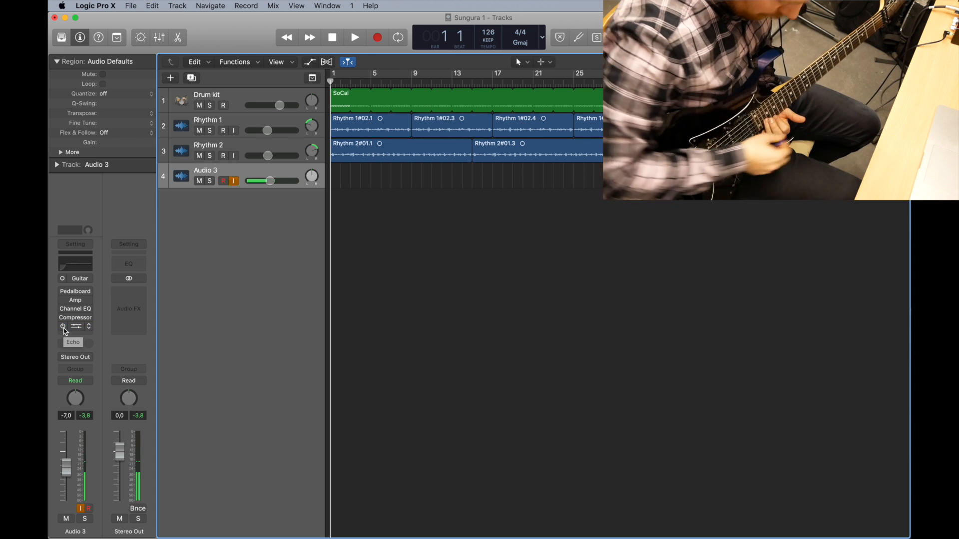
pyautogui.click(63, 327)
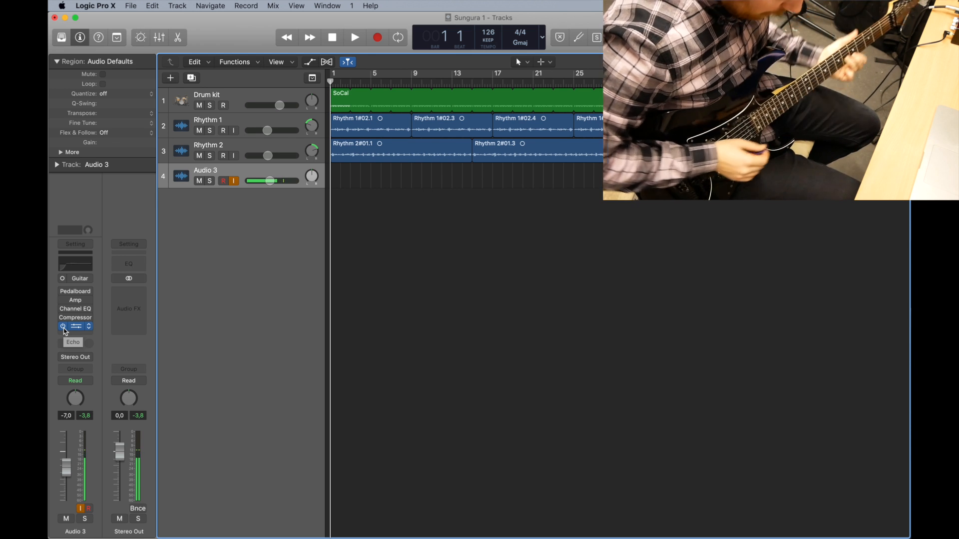
pyautogui.click(62, 301)
pyautogui.click(62, 309)
pyautogui.click(61, 319)
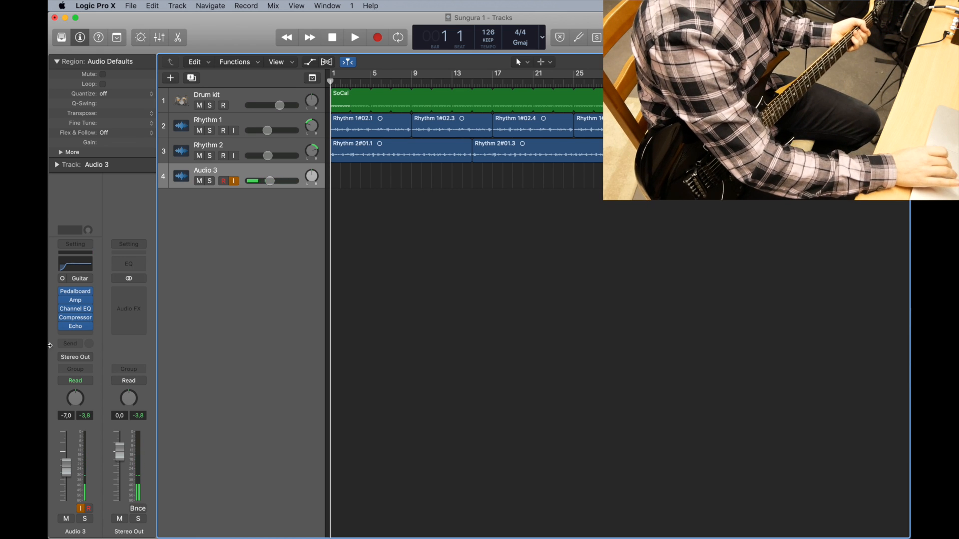
# - Hide the inspector and record a guitar take on Audio 3 from bar 1 to about bar 35
pyautogui.click(80, 38)
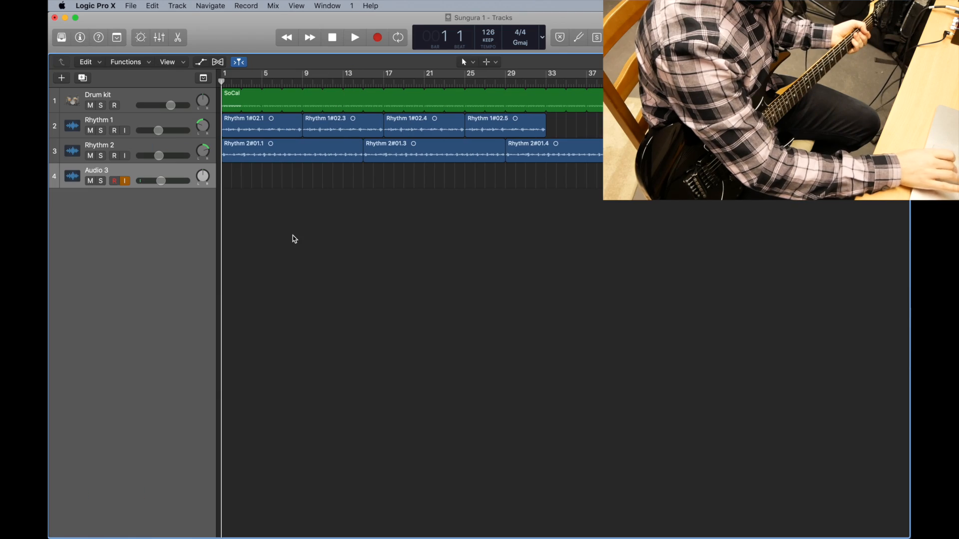
pyautogui.press('r')
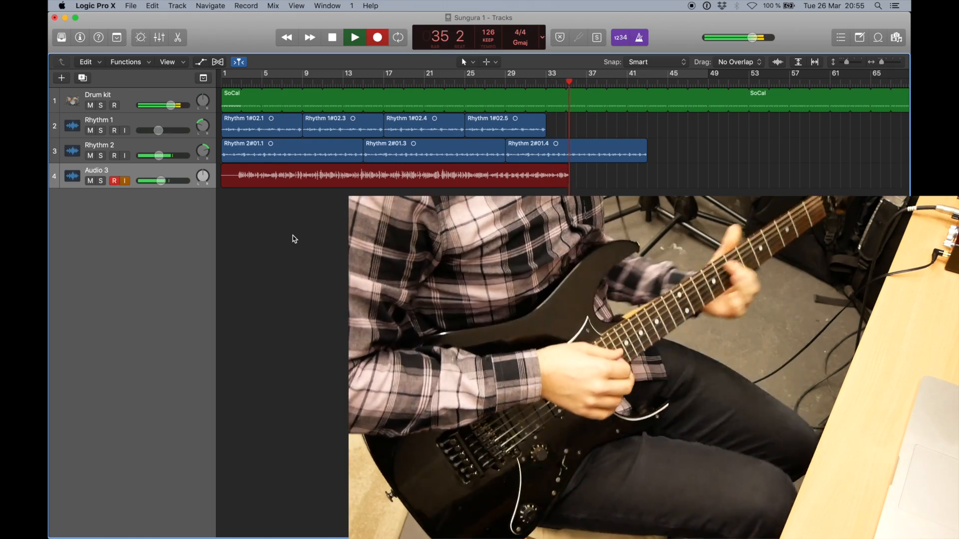
pyautogui.press('space')
pyautogui.press('Return')
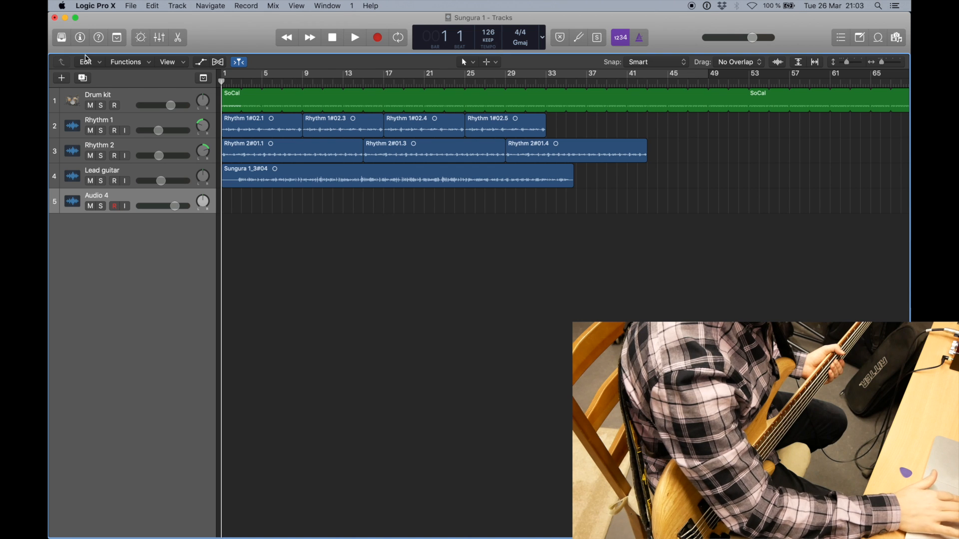
# - Rename the Audio 4 track as Bass and turn on its input monitoring
pyautogui.doubleClick(100, 194)
pyautogui.write('Bass')
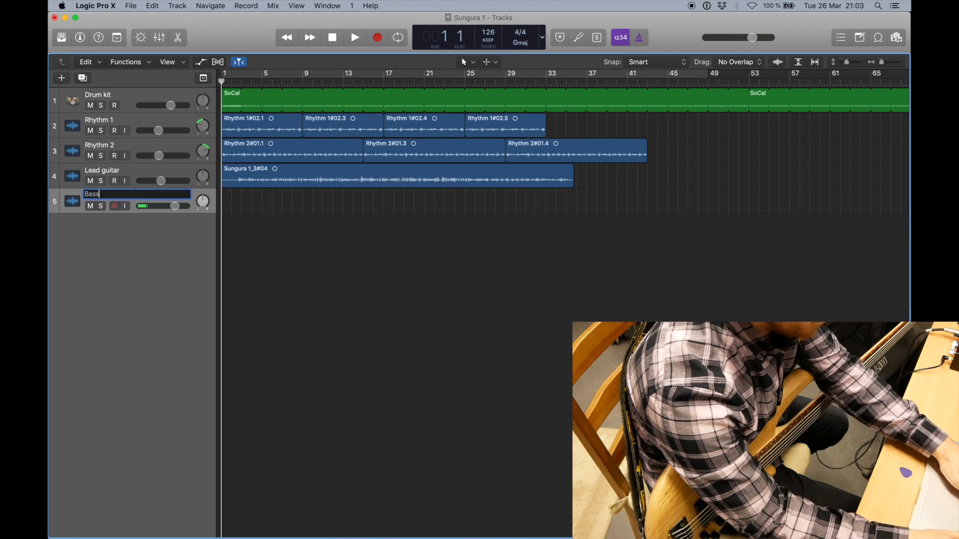
pyautogui.press('Return')
pyautogui.click(125, 206)
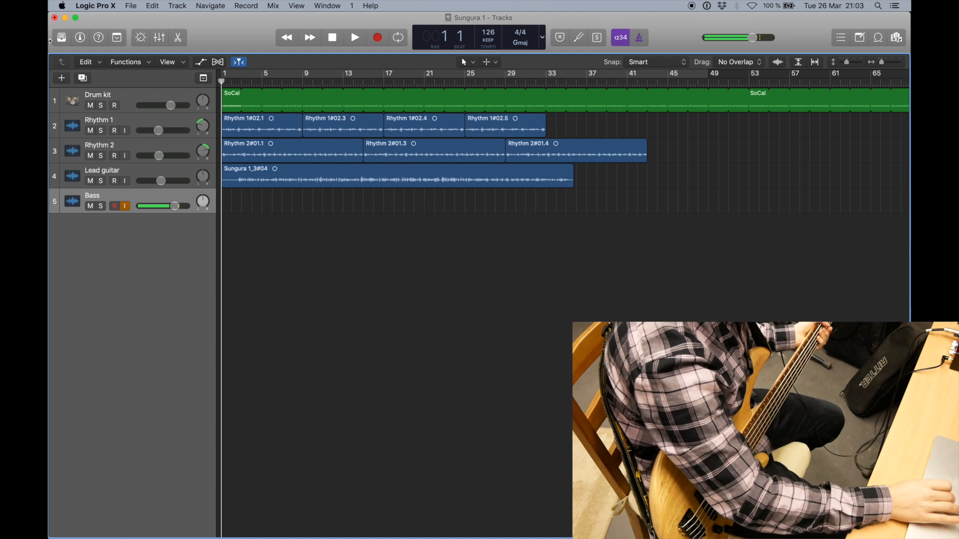
# - Show the inspector and insert a mono Bass Amp Designer on the Bass track
pyautogui.press('i')
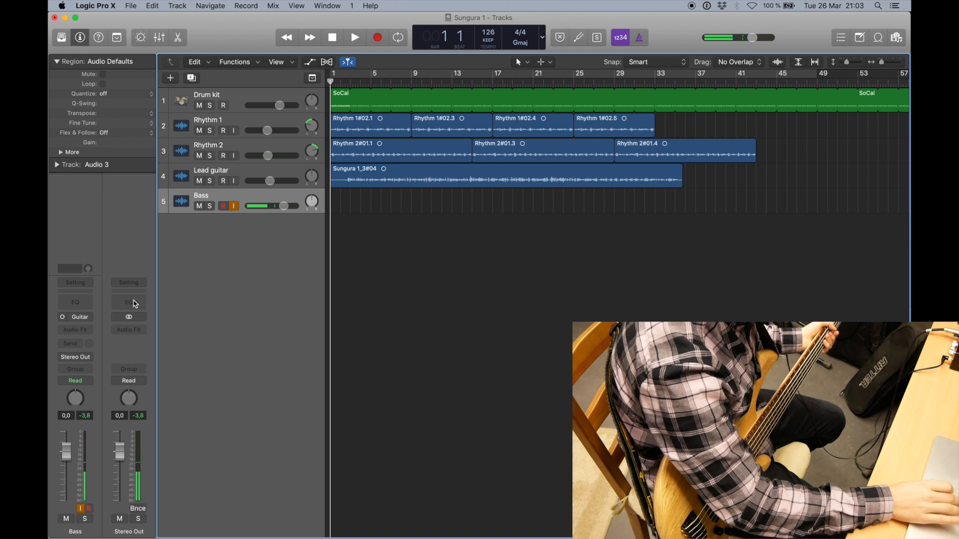
pyautogui.click(76, 330)
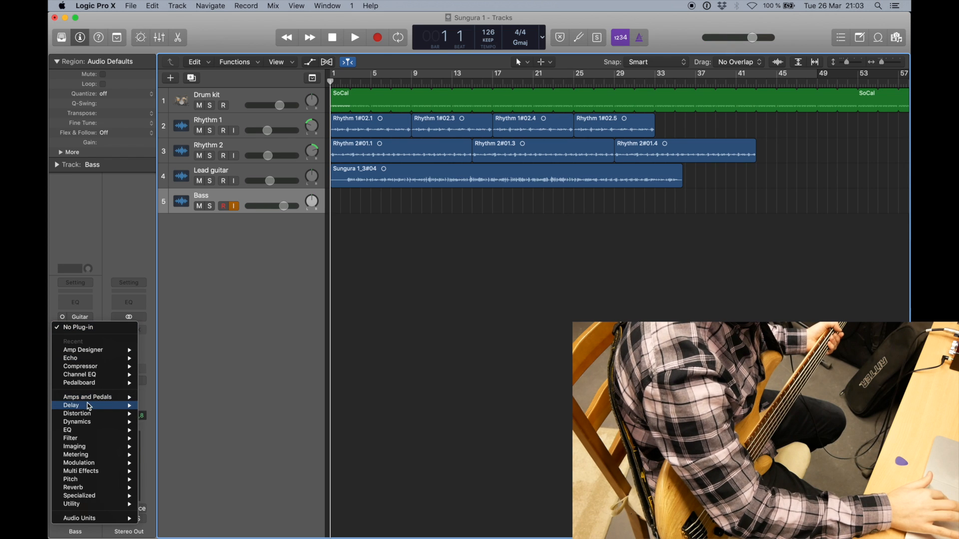
pyautogui.moveTo(100, 397)
pyautogui.moveTo(168, 406)
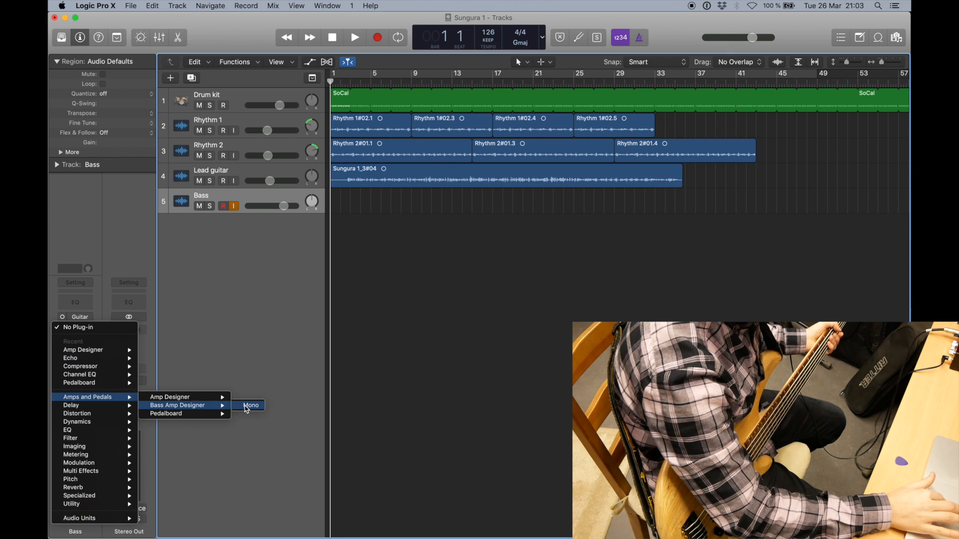
pyautogui.click(246, 406)
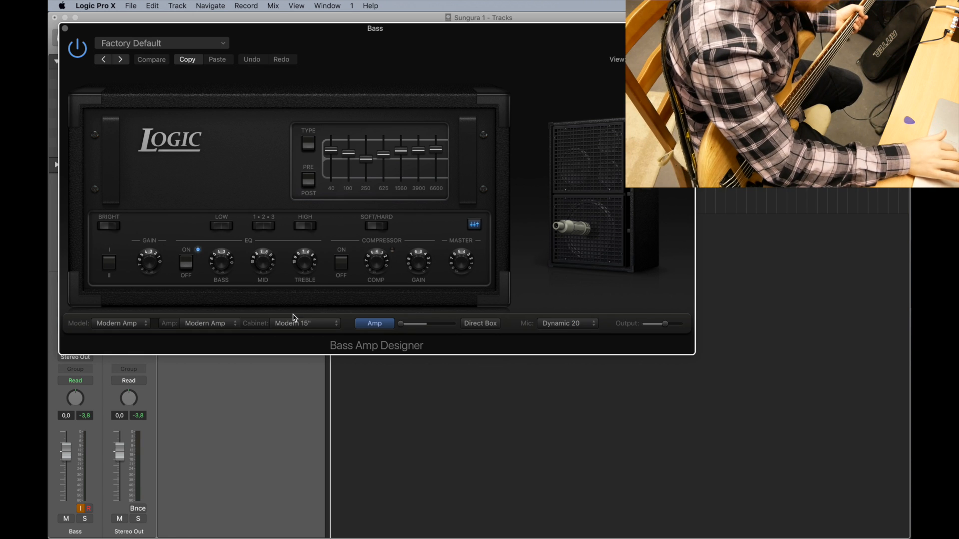
# - Set the bass amp's cabinet to Modern Cabinet 6" and its microphone to Condenser 87
pyautogui.click(294, 323)
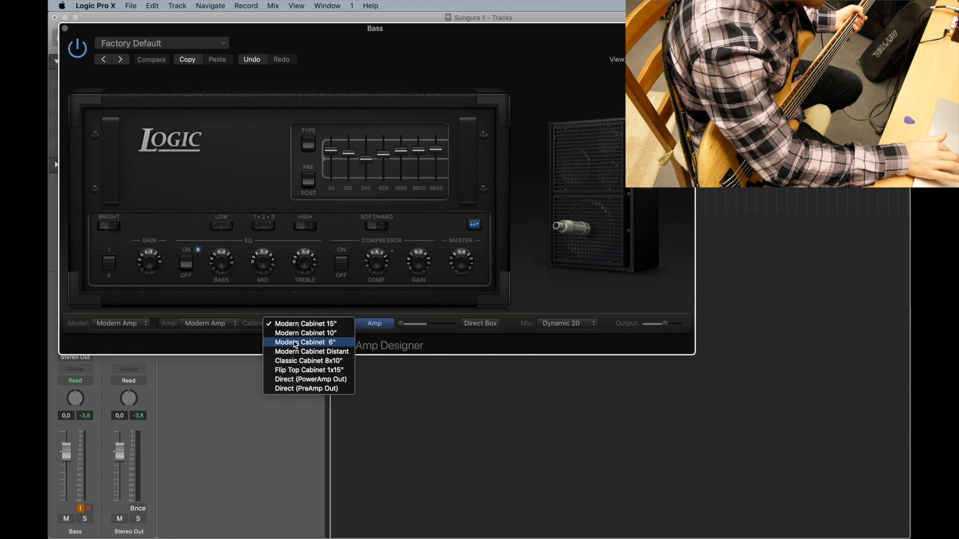
pyautogui.click(295, 343)
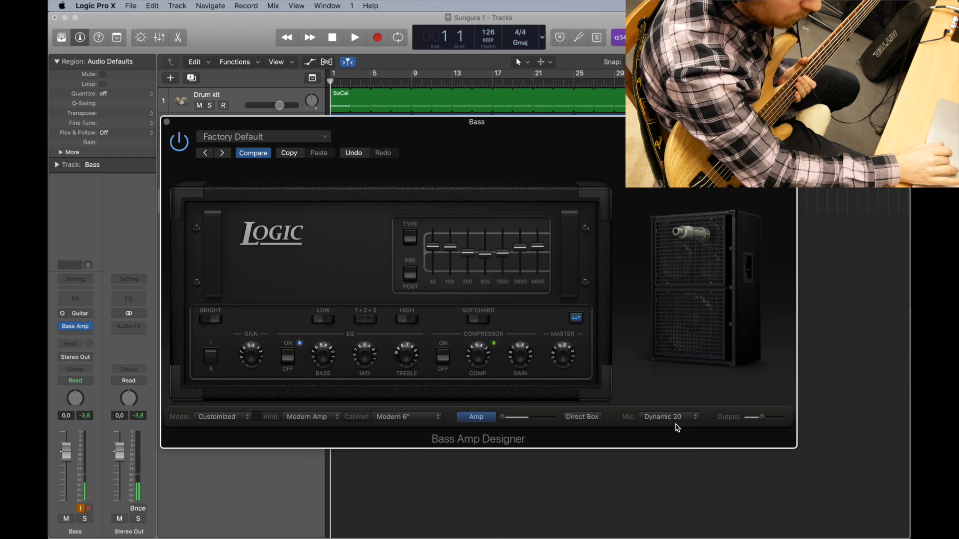
pyautogui.click(675, 419)
pyautogui.click(666, 408)
pyautogui.moveTo(682, 394)
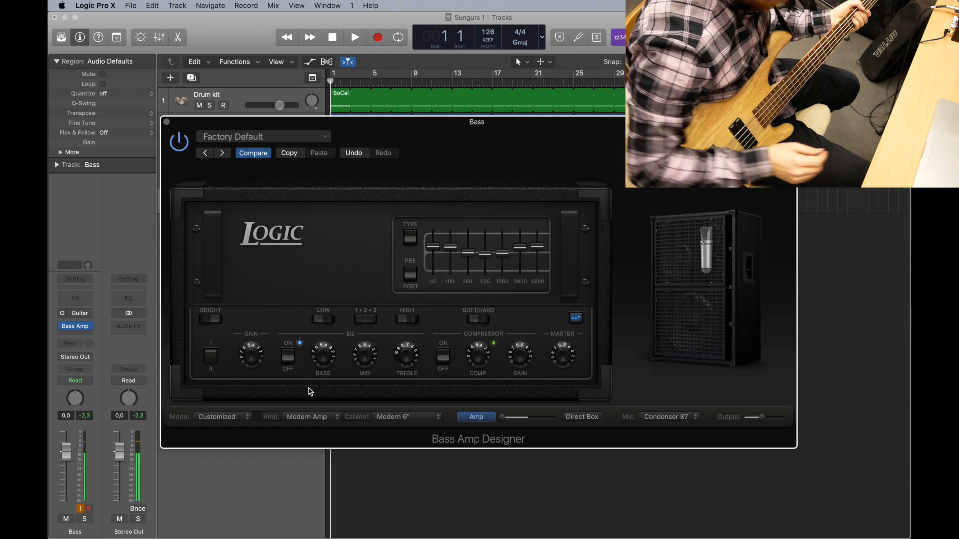
pyautogui.click(167, 122)
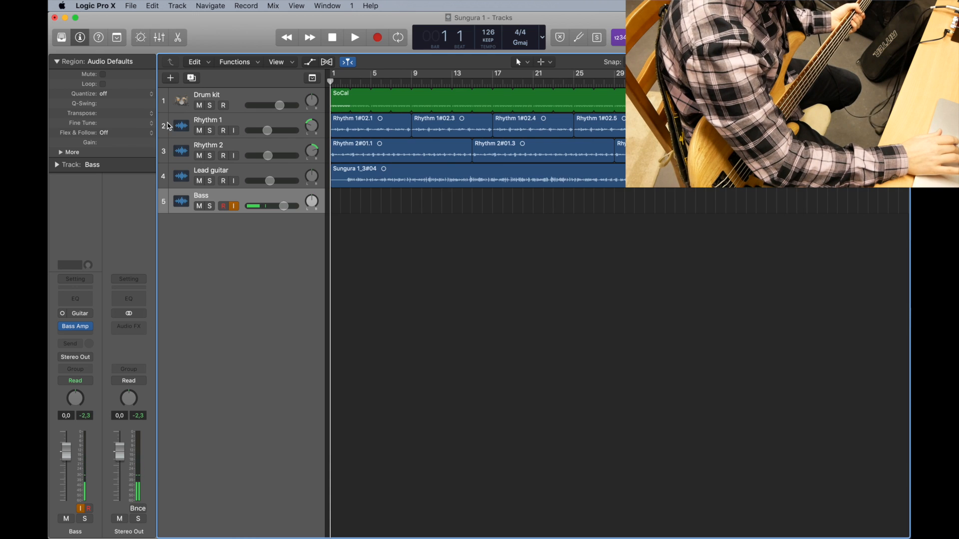